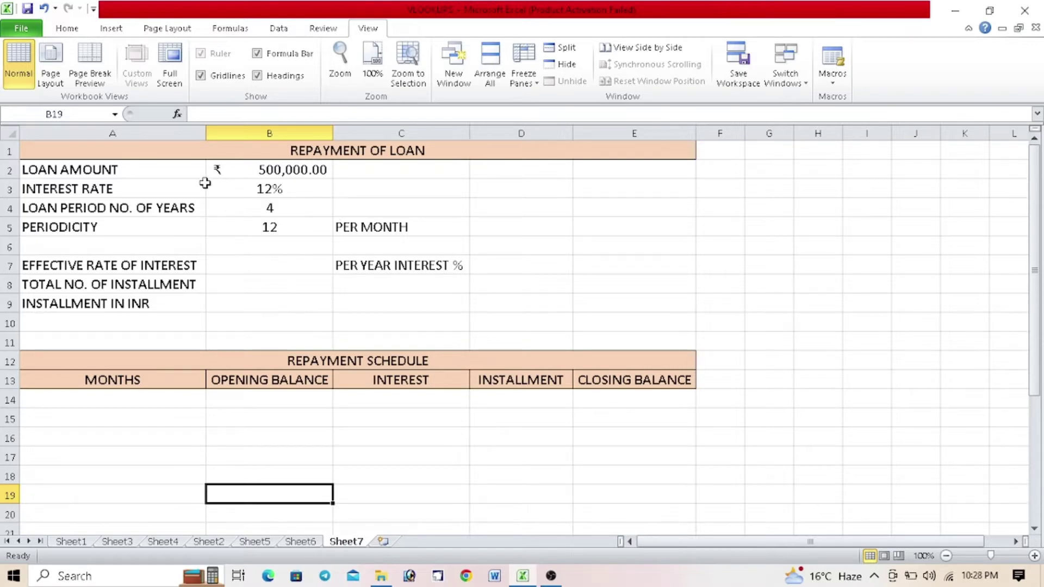
- Review the loan amount, interest rate, loan period and periodicity input values
{"action": "left_click", "coordinate": [266, 170]}
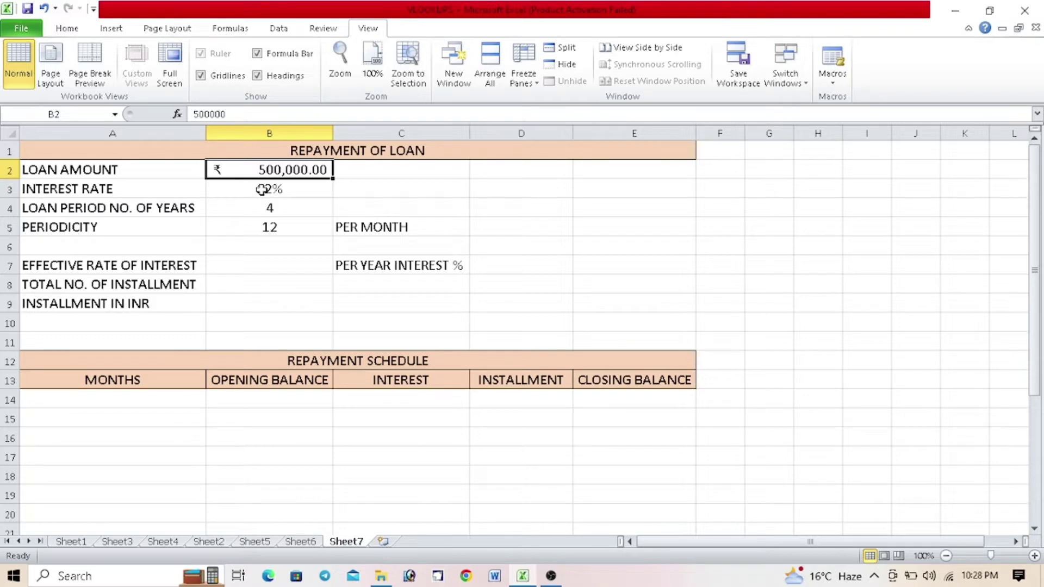
{"action": "left_click", "coordinate": [261, 189]}
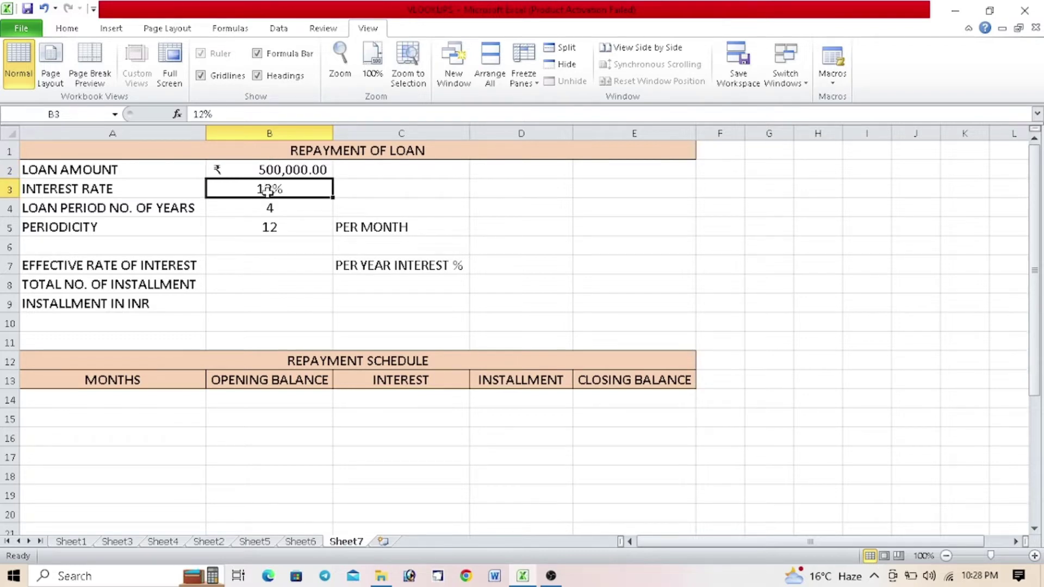
{"action": "left_click", "coordinate": [247, 210]}
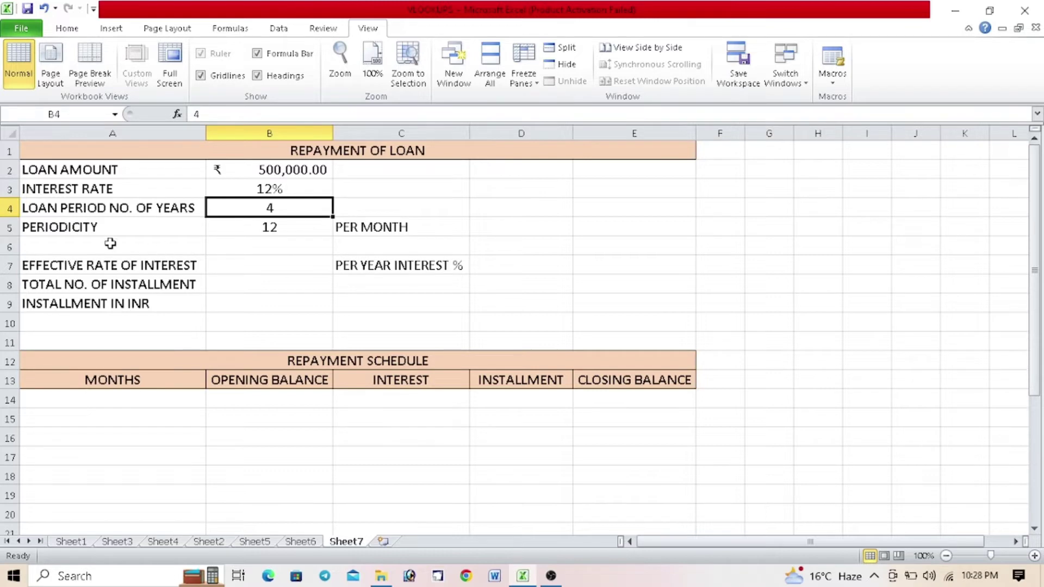
{"action": "left_click", "coordinate": [250, 227]}
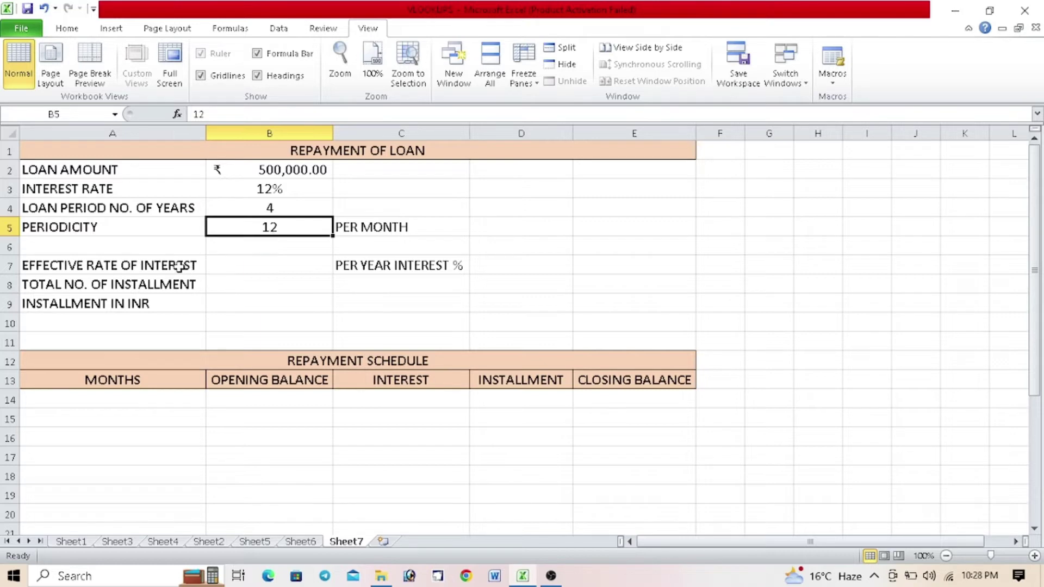
- Enter =B3/B4 in B7 so the effective rate of interest shows 0.03
{"action": "left_click", "coordinate": [286, 269]}
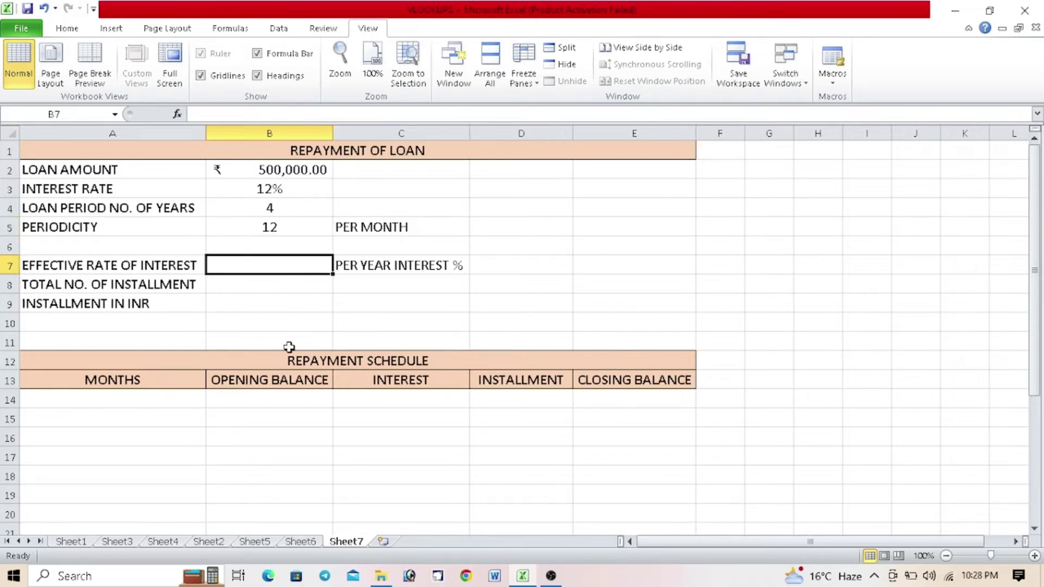
{"action": "type", "text": "="}
{"action": "key", "text": "Up"}
{"action": "key", "text": "Up"}
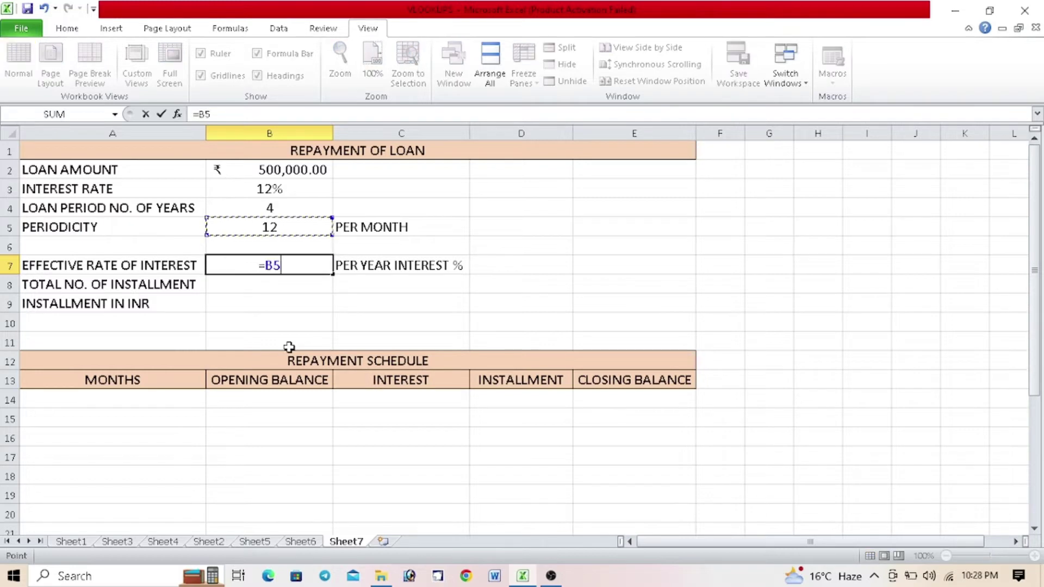
{"action": "key", "text": "Up"}
{"action": "key", "text": "Up"}
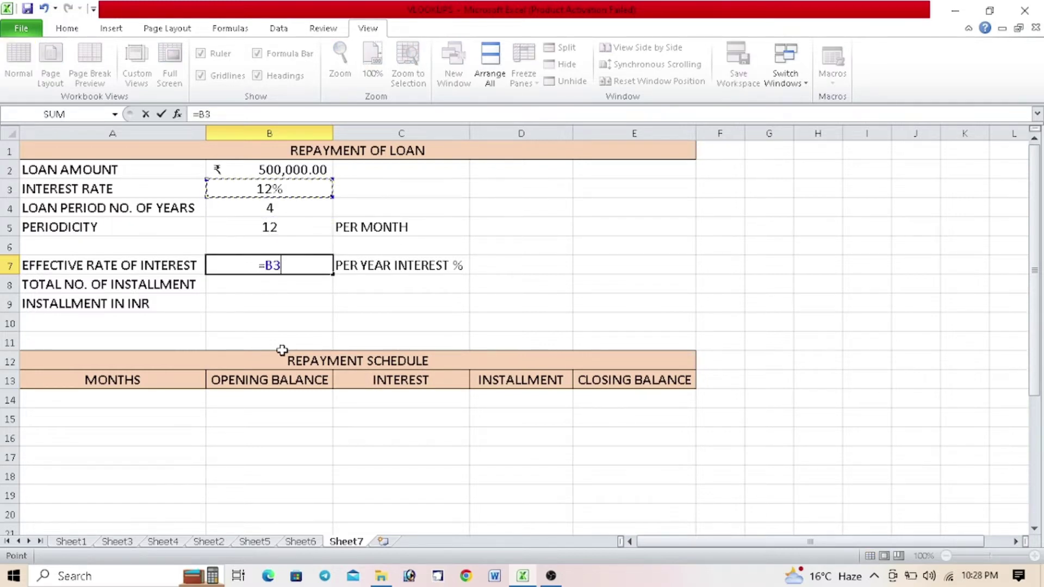
{"action": "type", "text": "/"}
{"action": "key", "text": "Up"}
{"action": "key", "text": "Up"}
{"action": "key", "text": "Up"}
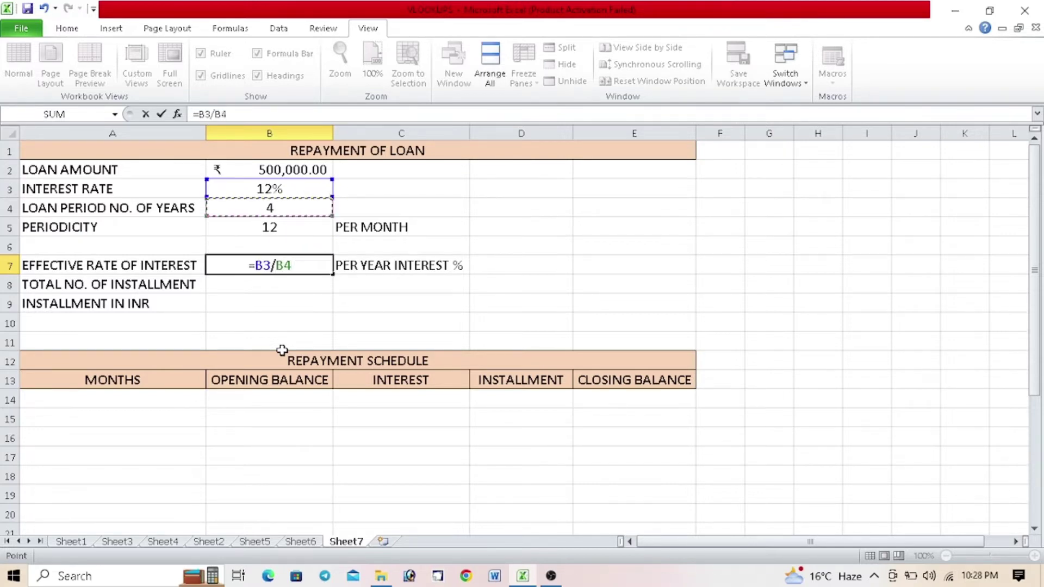
{"action": "key", "text": "Return"}
{"action": "key", "text": "Up"}
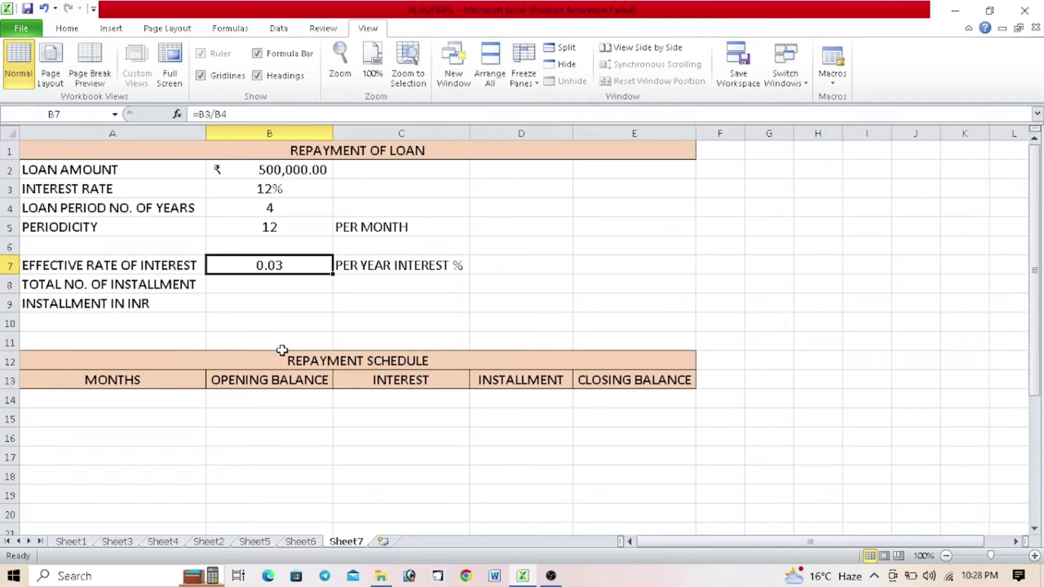
{"action": "key", "text": "Right"}
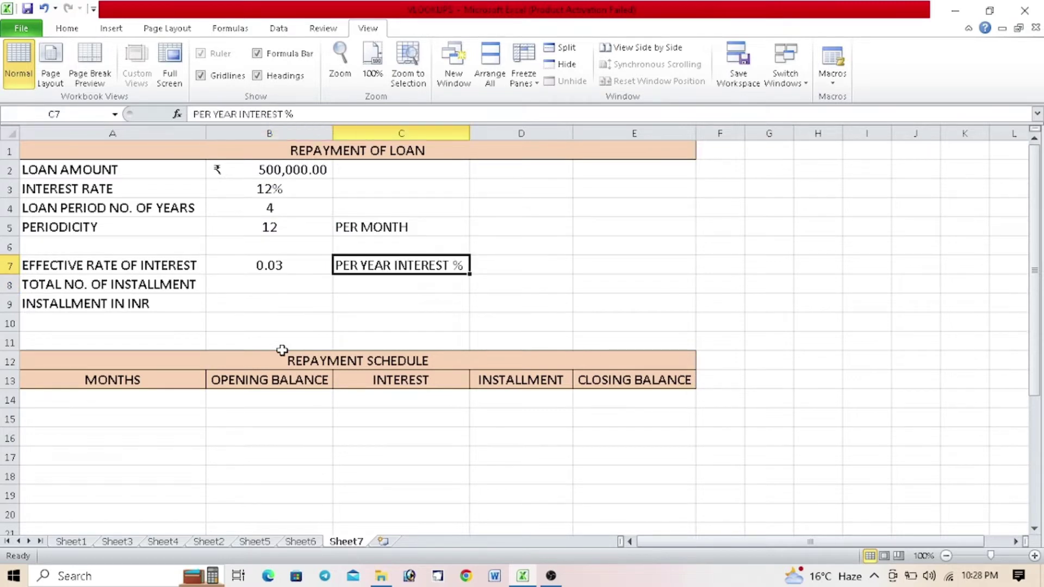
{"action": "key", "text": "Down"}
{"action": "key", "text": "Left"}
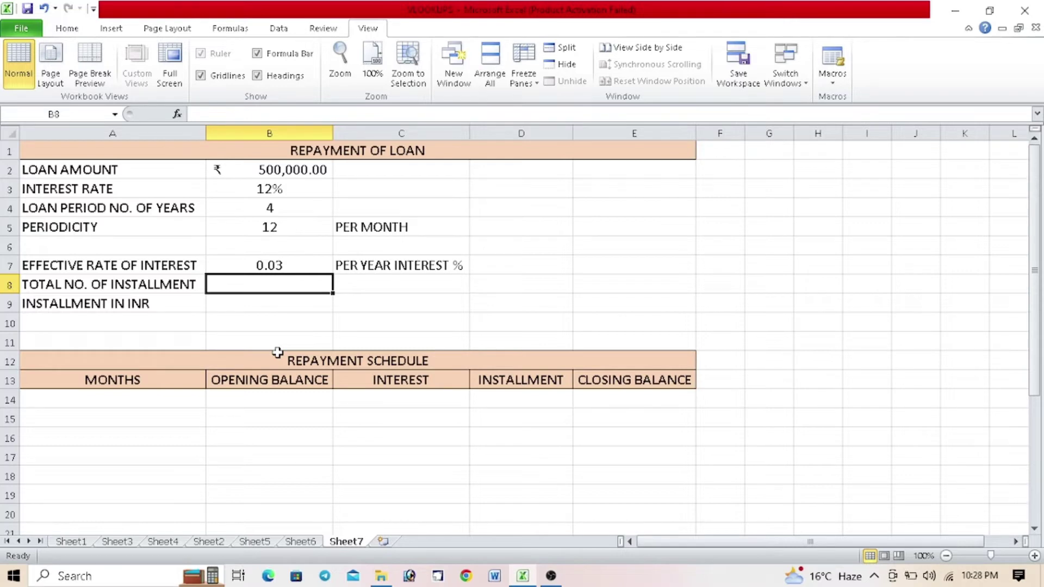
- Enter =PRODUCT(B4,B5) in B8 for the total number of installments
{"action": "type", "text": "=pr"}
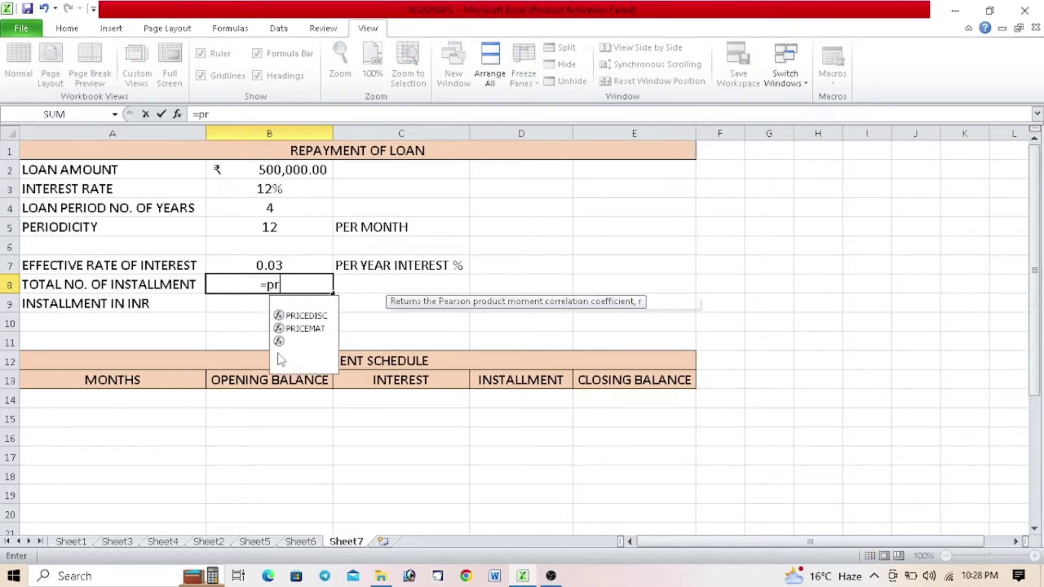
{"action": "type", "text": "oduct"}
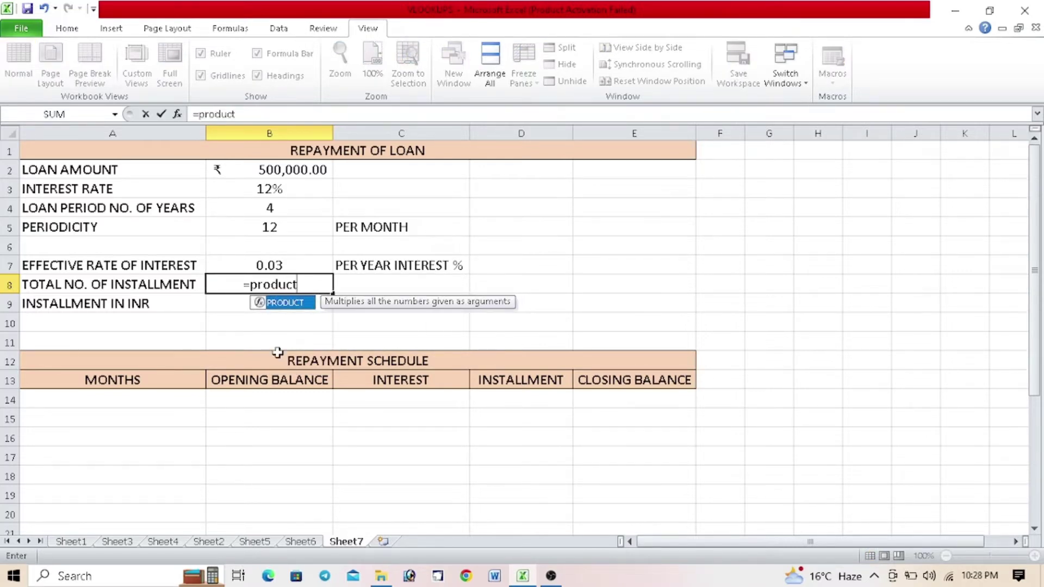
{"action": "type", "text": "("}
{"action": "key", "text": "Up"}
{"action": "key", "text": "Up"}
{"action": "key", "text": "Up"}
{"action": "key", "text": "Up"}
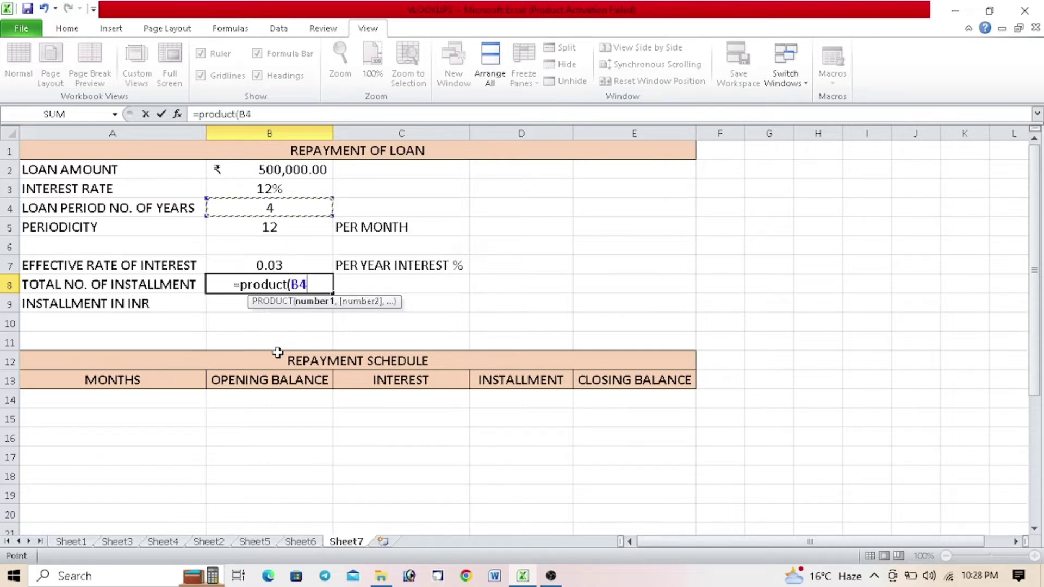
{"action": "type", "text": ","}
{"action": "key", "text": "Up"}
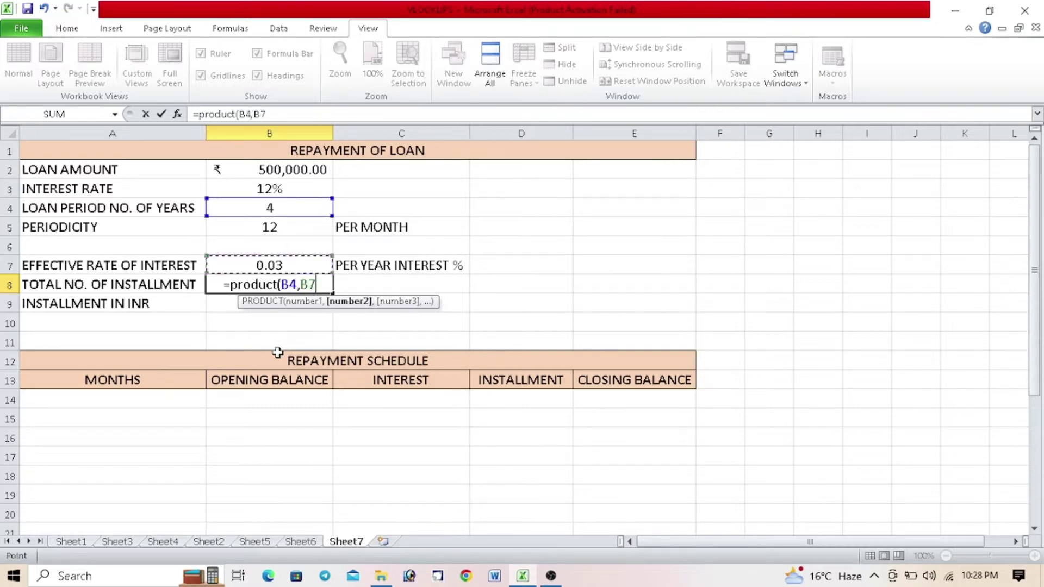
{"action": "key", "text": "Up"}
{"action": "key", "text": "Up"}
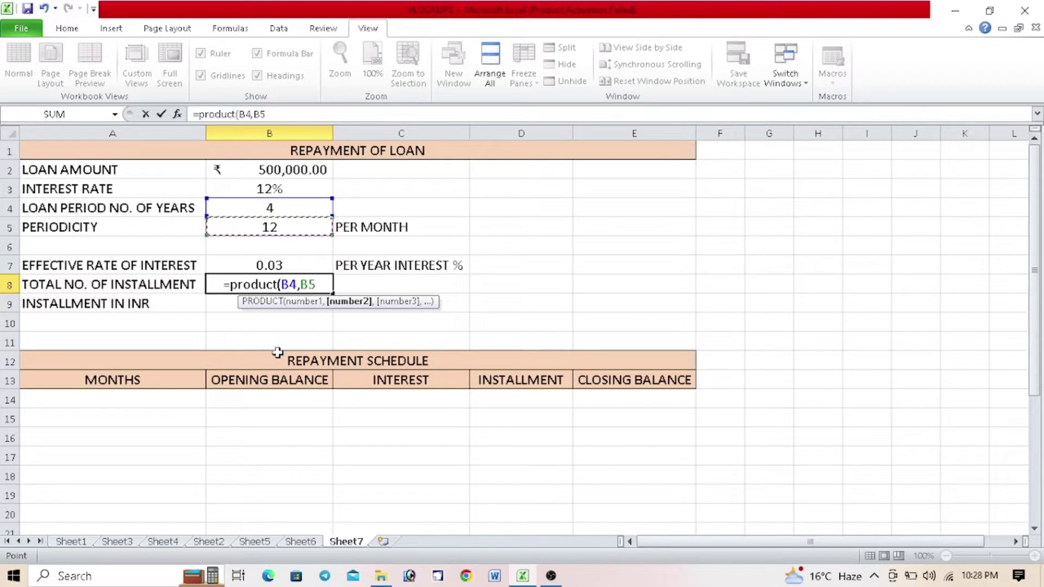
{"action": "type", "text": ")"}
{"action": "key", "text": "Return"}
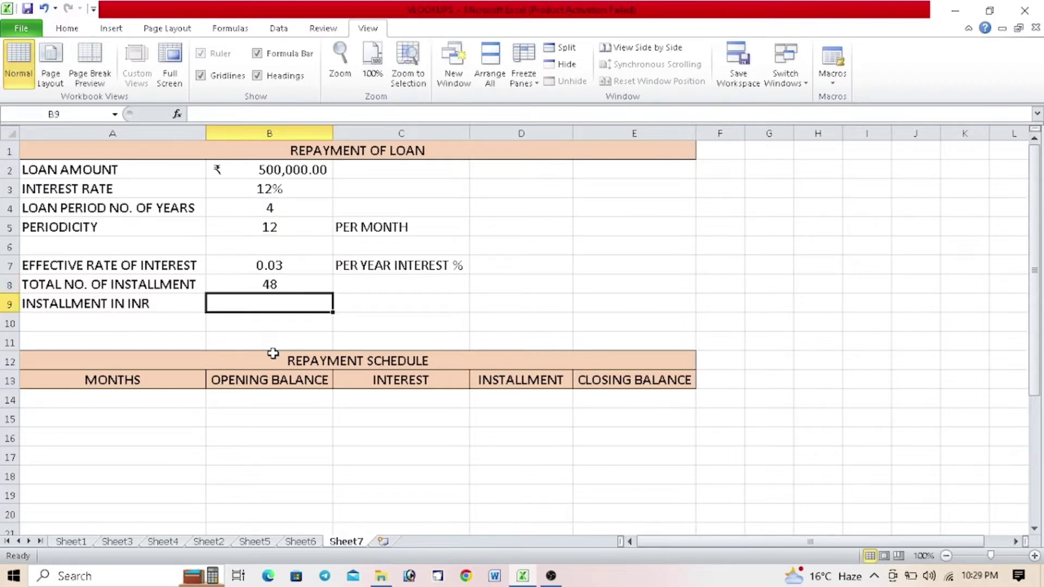
- Replace B8's formula with =B4*B5, giving 48 installments
{"action": "key", "text": "Up"}
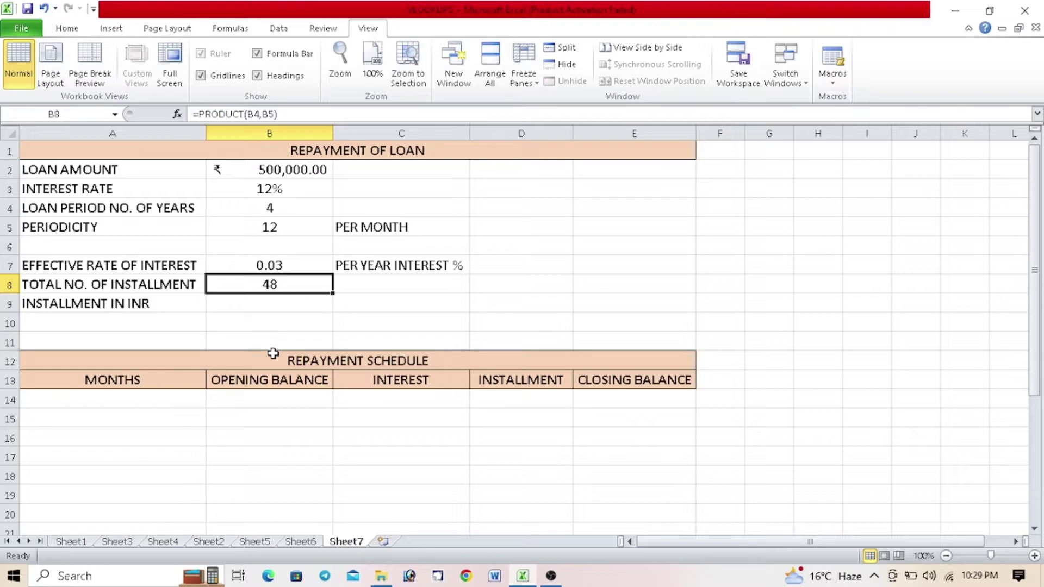
{"action": "type", "text": "="}
{"action": "key", "text": "Up"}
{"action": "key", "text": "Up"}
{"action": "key", "text": "Up"}
{"action": "key", "text": "Up"}
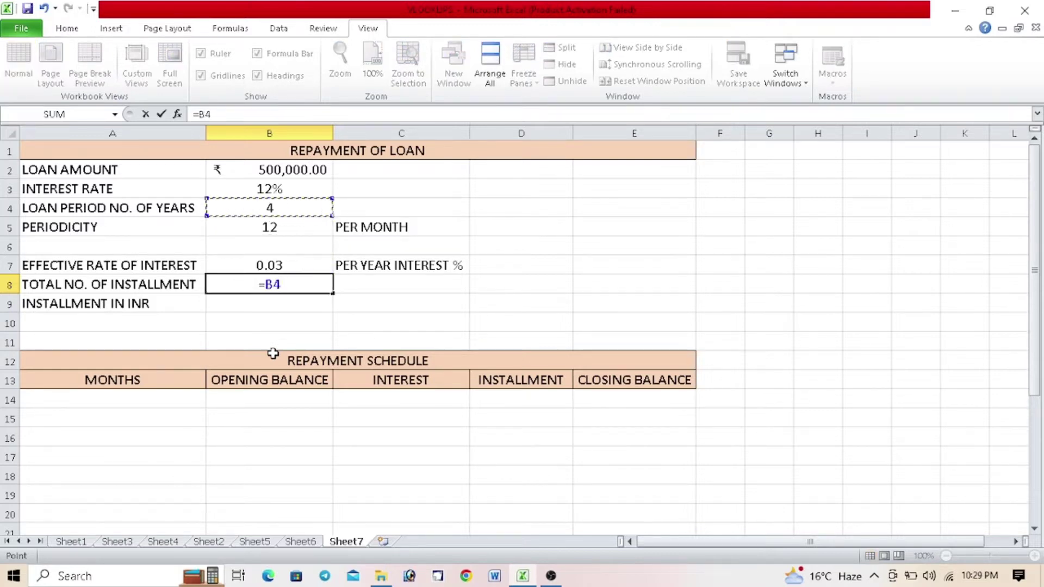
{"action": "type", "text": "*"}
{"action": "key", "text": "Up"}
{"action": "key", "text": "Up"}
{"action": "key", "text": "Up"}
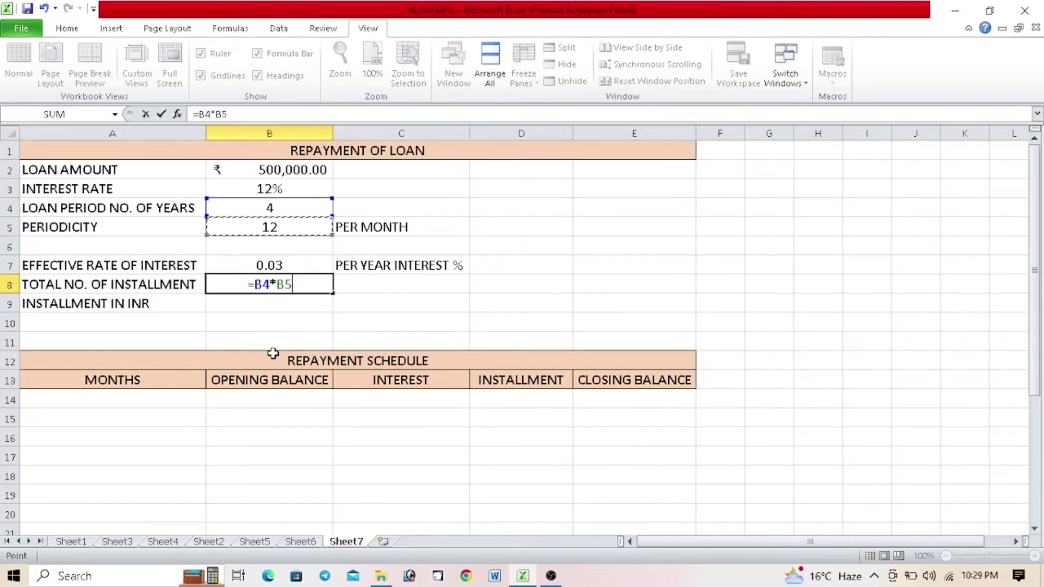
{"action": "key", "text": "Return"}
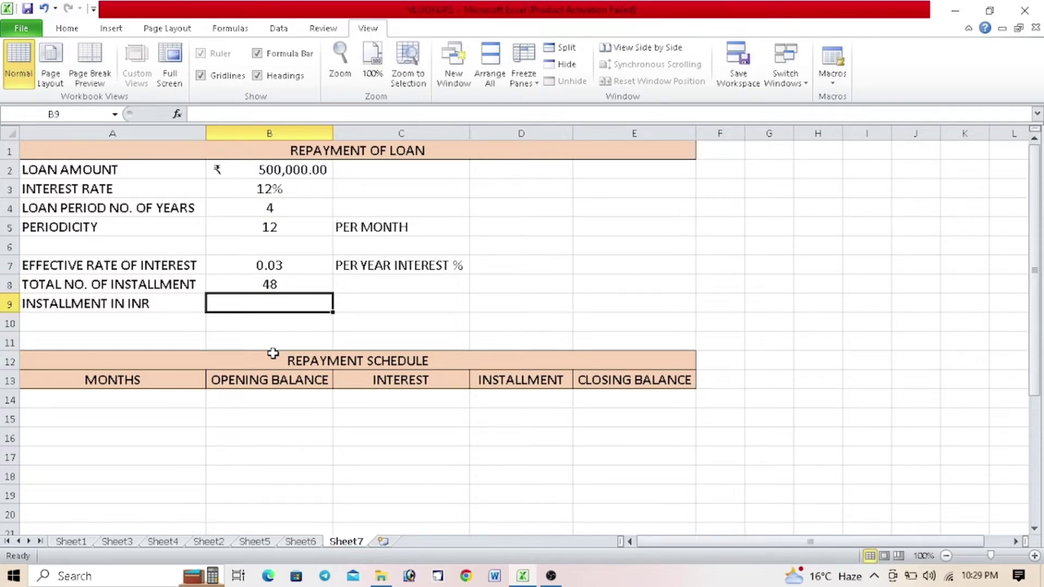
- Enter =PMT(B7,B8,-B2) in B9 for a ₹19,788.89 installment, then recheck B9 and B8
{"action": "type", "text": "="}
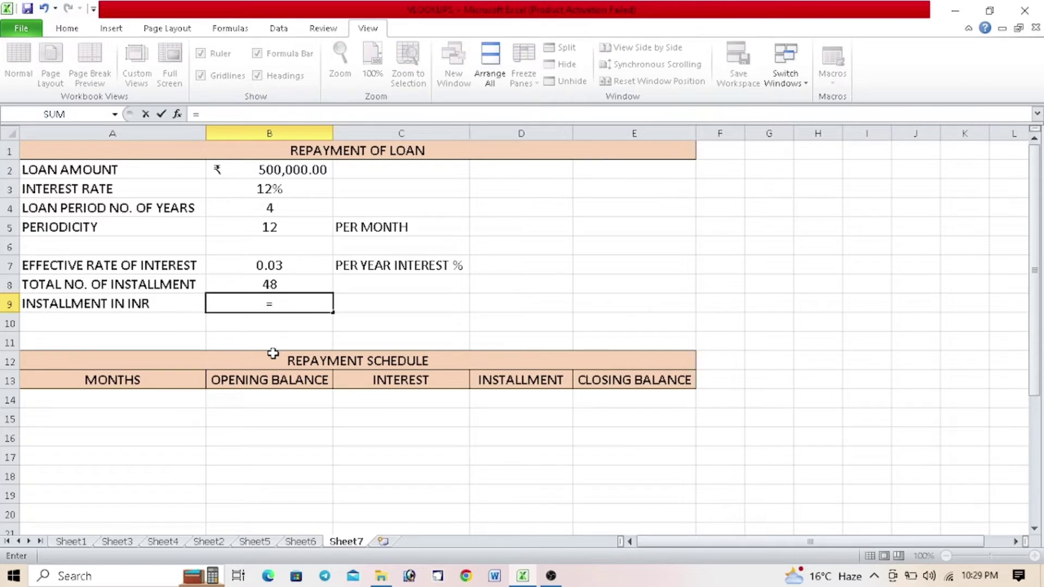
{"action": "type", "text": "pmt"}
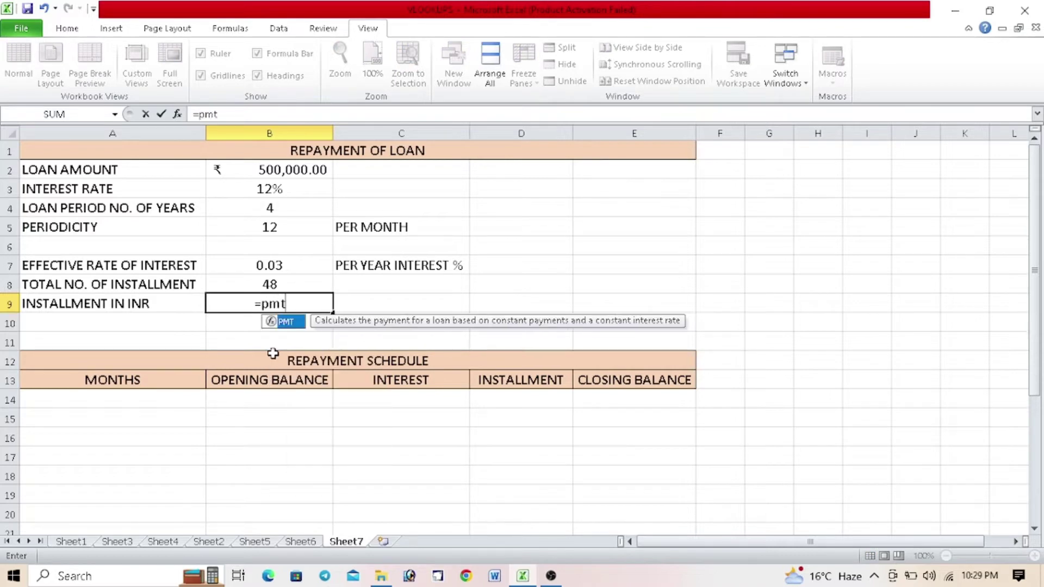
{"action": "type", "text": "("}
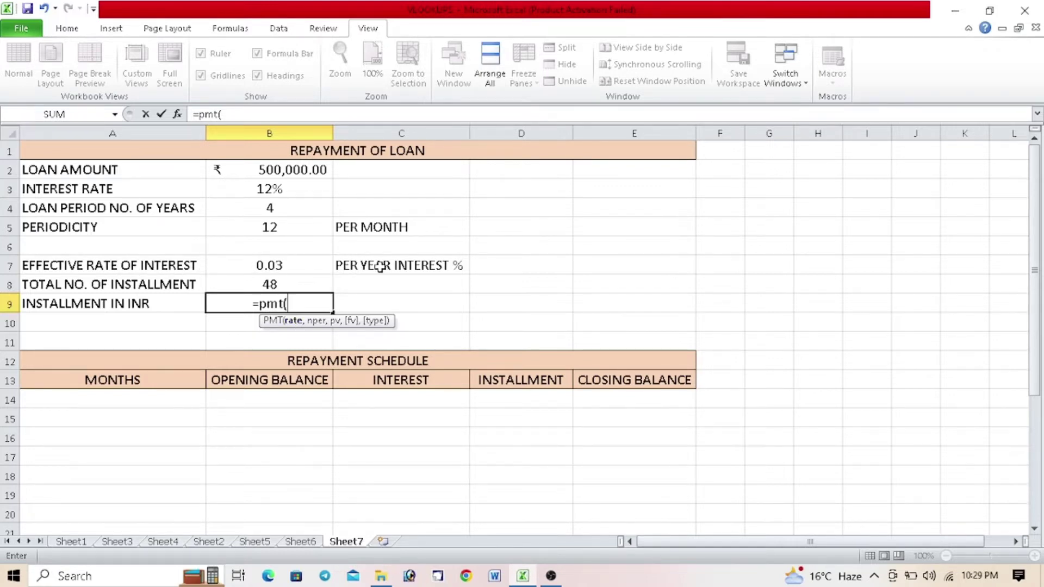
{"action": "key", "text": "Up"}
{"action": "key", "text": "Up"}
{"action": "type", "text": ","}
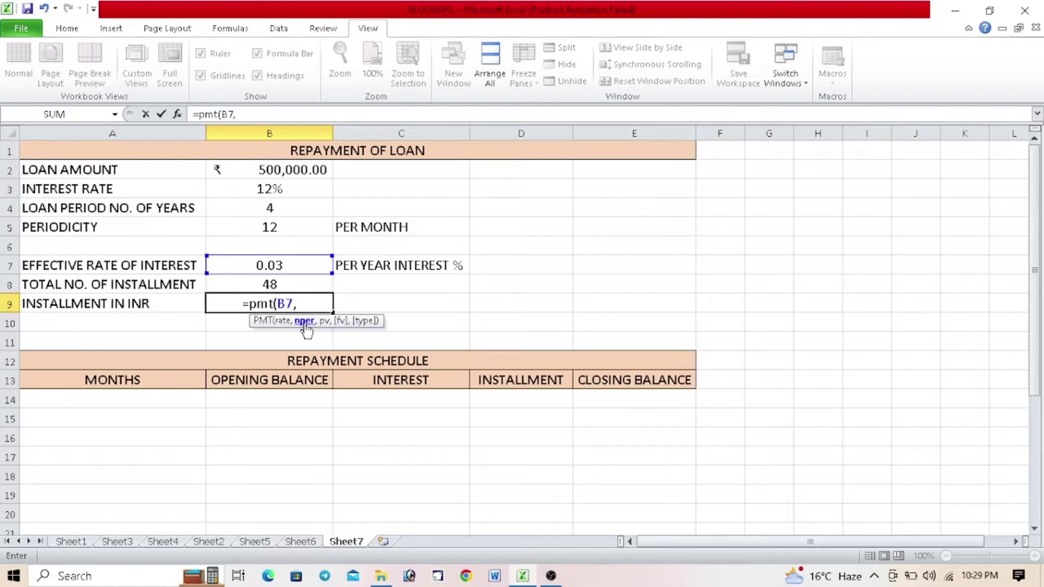
{"action": "key", "text": "Up"}
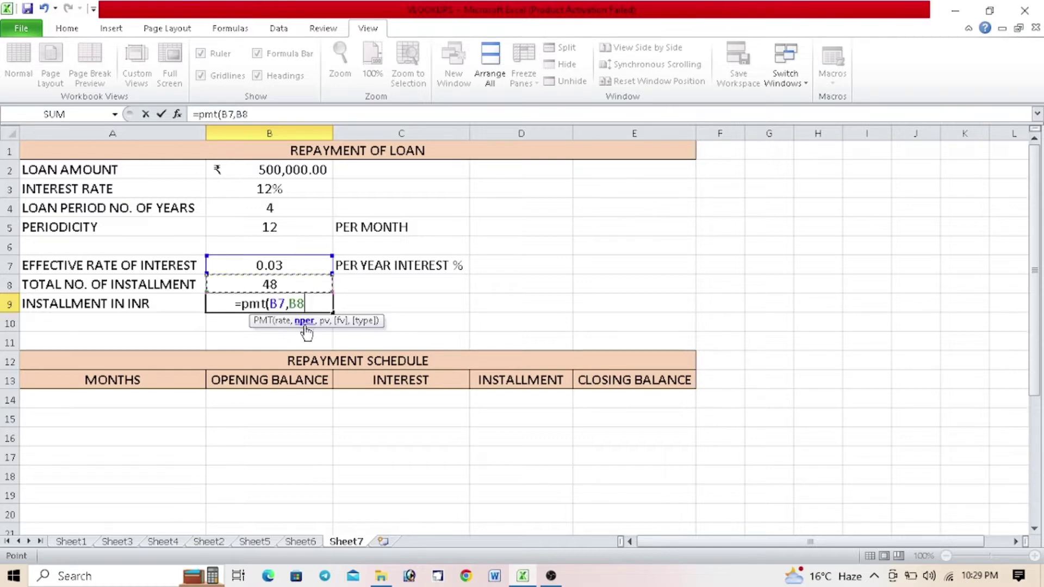
{"action": "type", "text": ","}
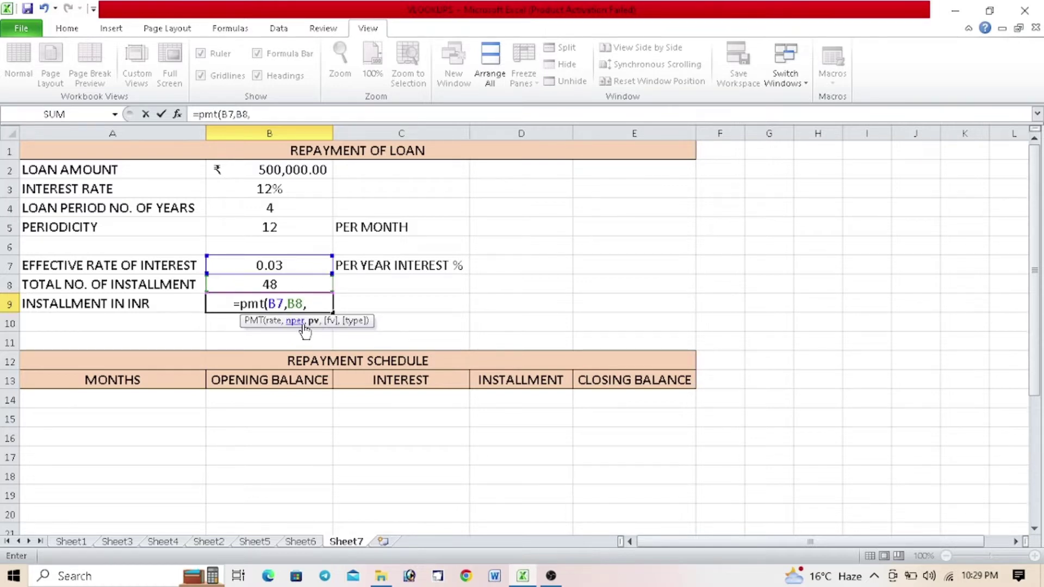
{"action": "type", "text": "-"}
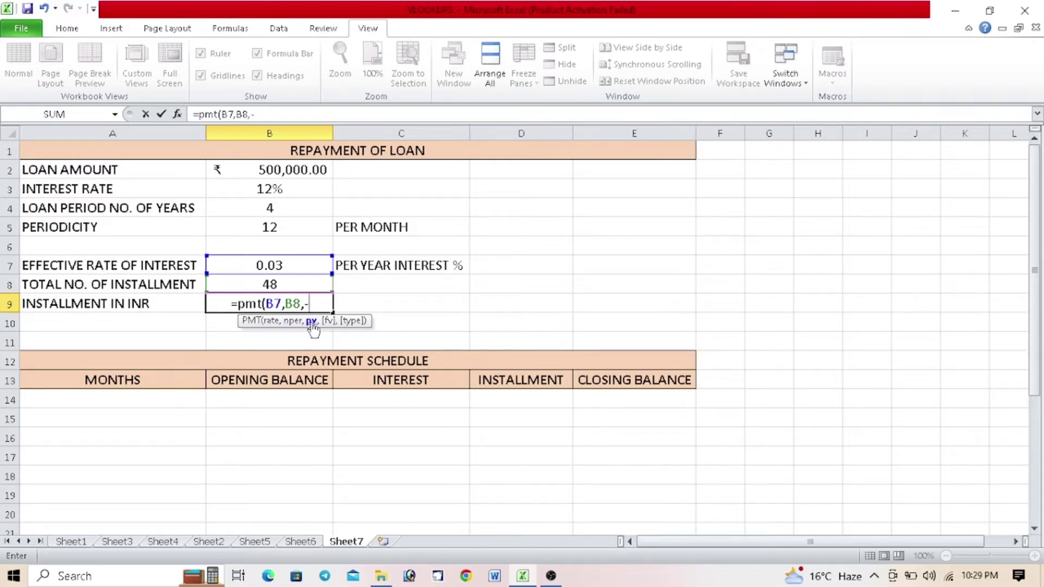
{"action": "left_click", "coordinate": [305, 170]}
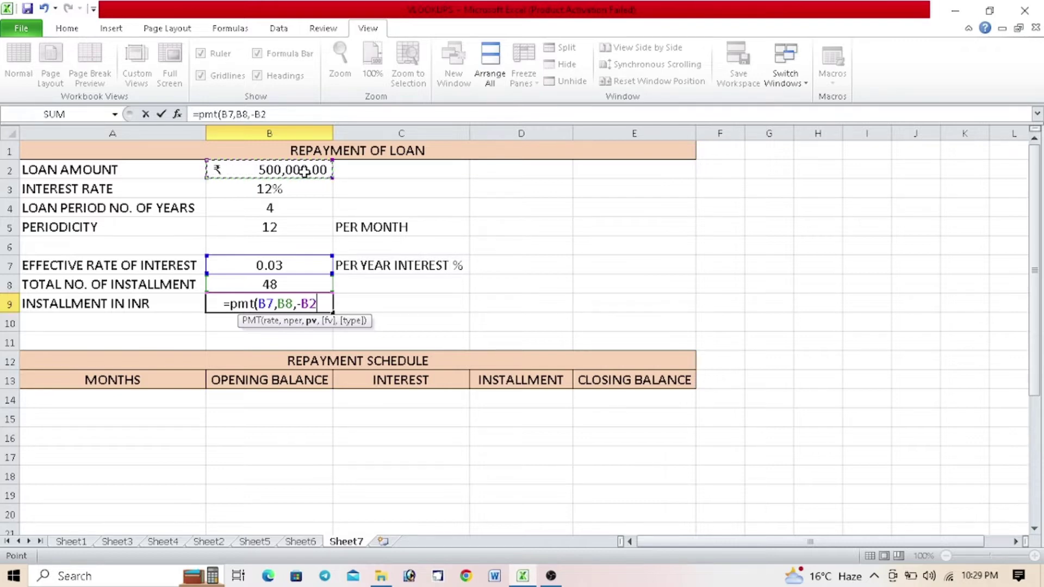
{"action": "type", "text": ")"}
{"action": "key", "text": "Return"}
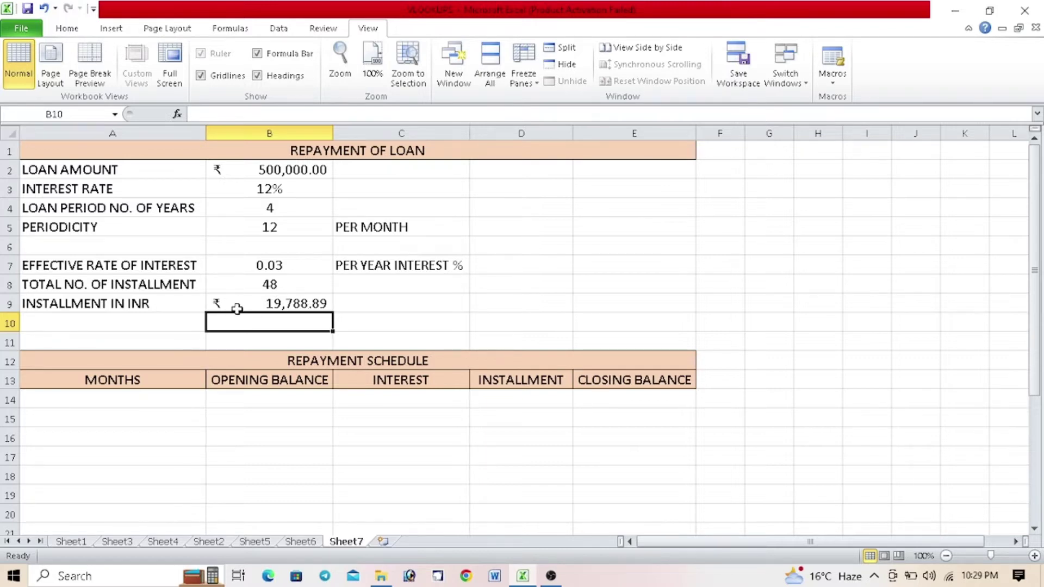
{"action": "left_click", "coordinate": [293, 305]}
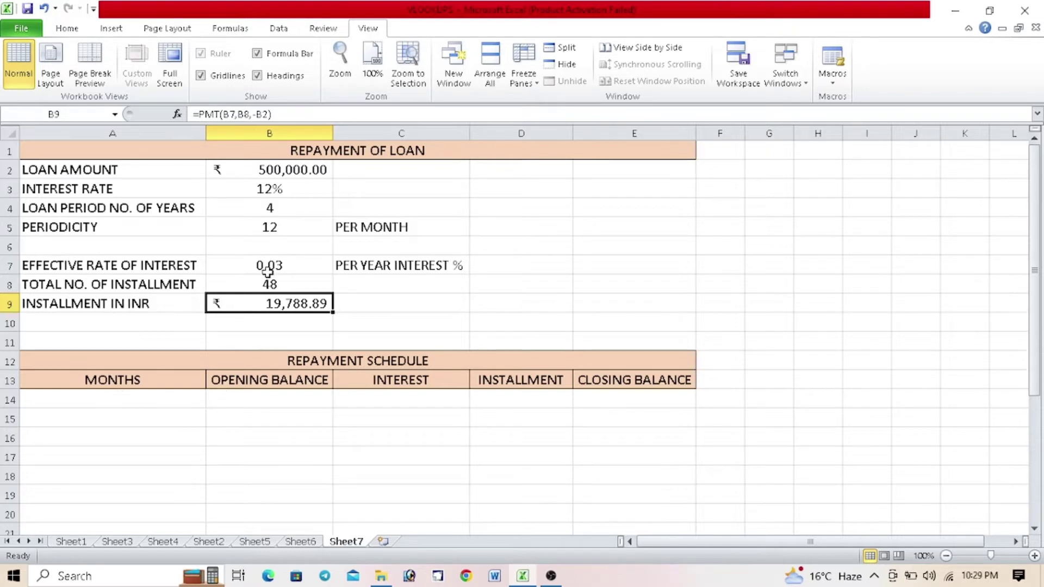
{"action": "left_click", "coordinate": [269, 279]}
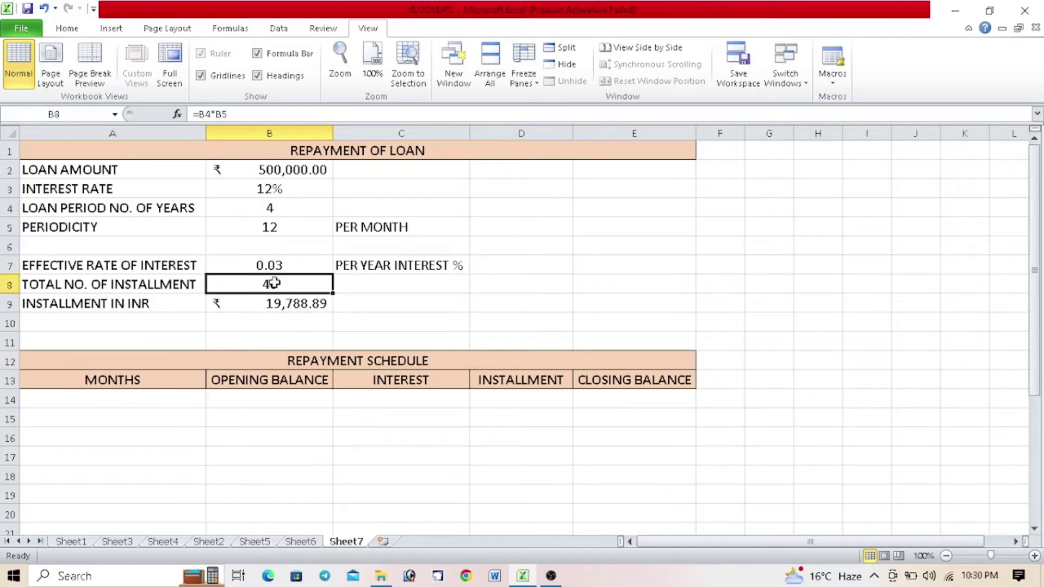
- Enter 1 as the first month number in A14
{"action": "left_click", "coordinate": [149, 402]}
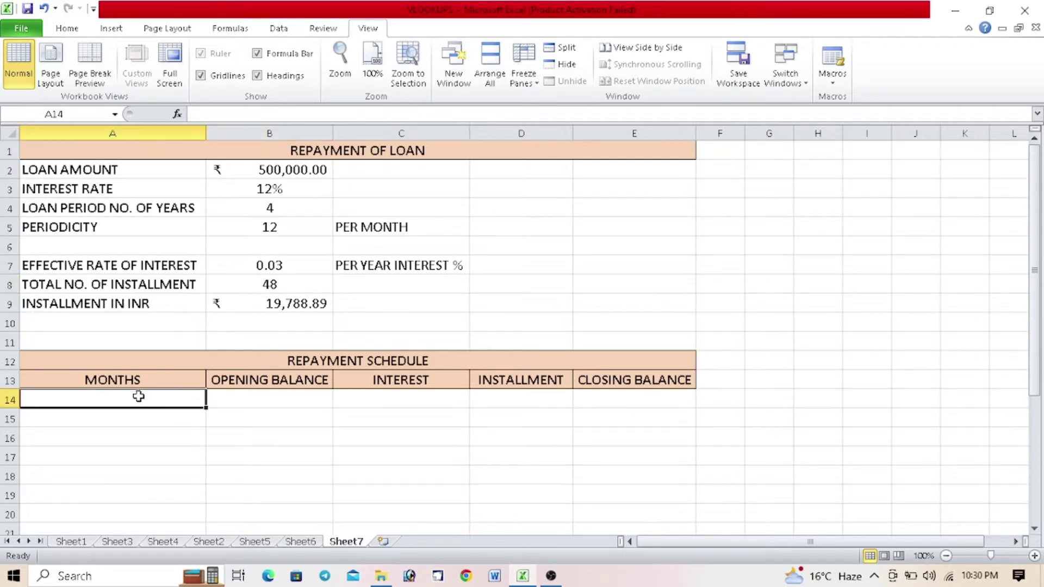
{"action": "type", "text": "1"}
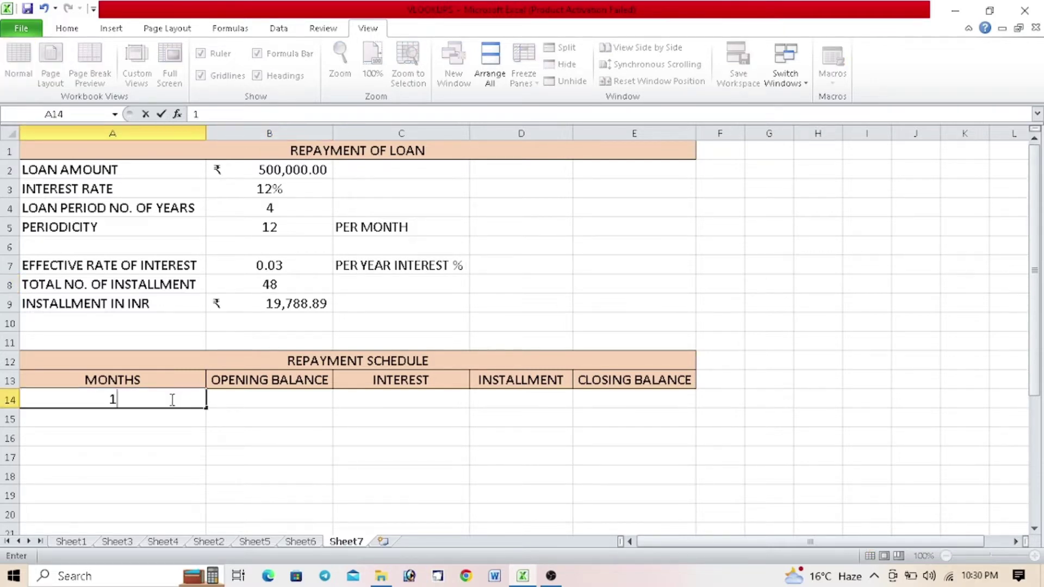
{"action": "key", "text": "Return"}
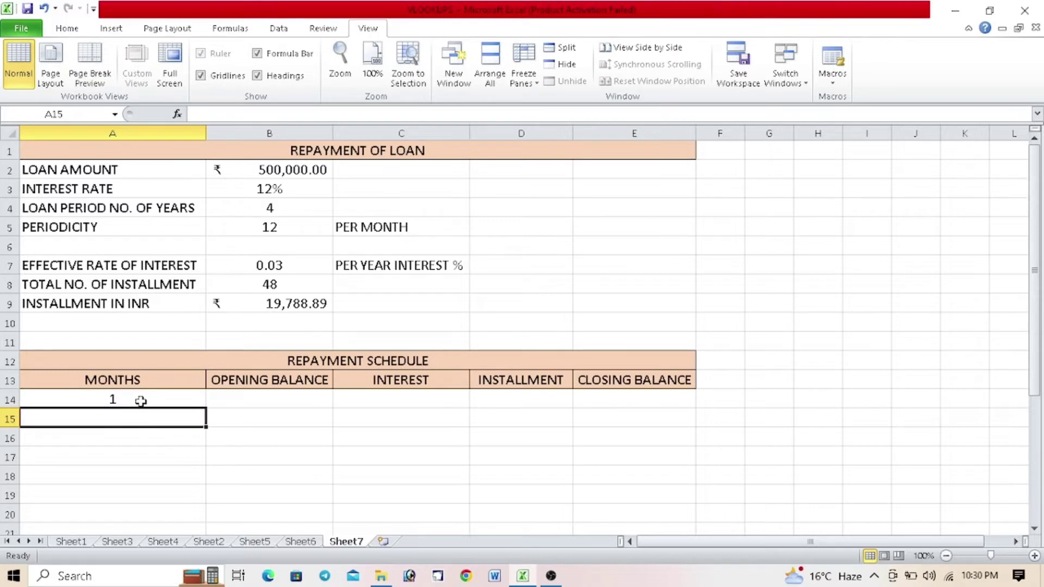
- Fill a column series of month numbers from A14 down to 48 and verify the last value
{"action": "left_click", "coordinate": [144, 401]}
{"action": "left_click", "coordinate": [80, 30]}
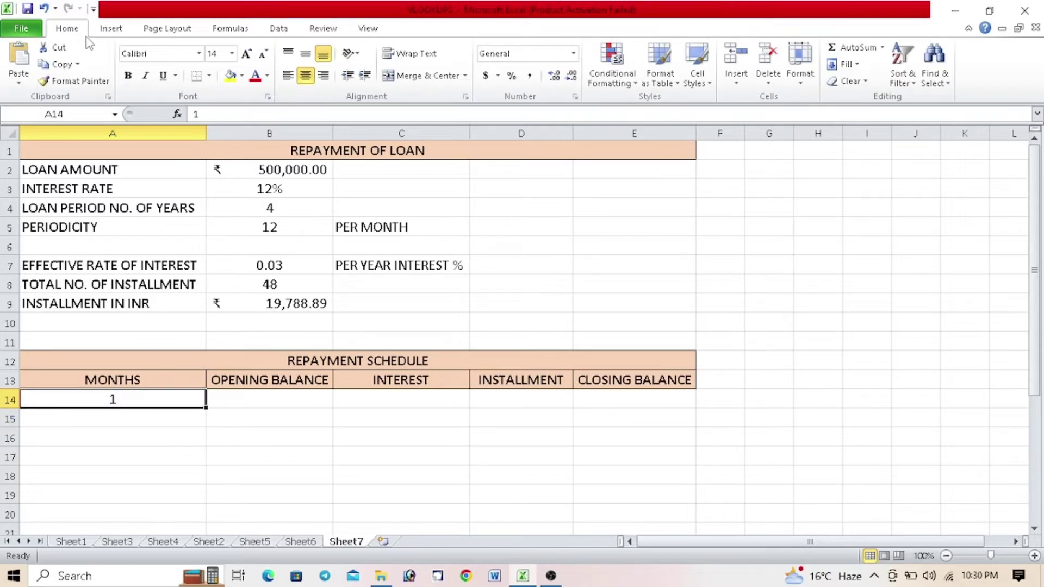
{"action": "left_click", "coordinate": [858, 66]}
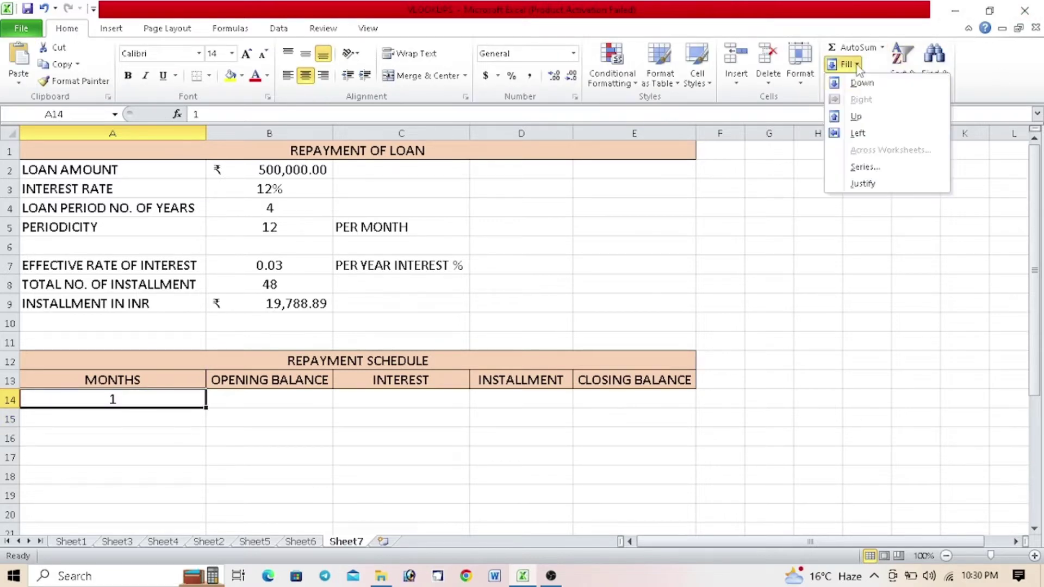
{"action": "left_click", "coordinate": [856, 165]}
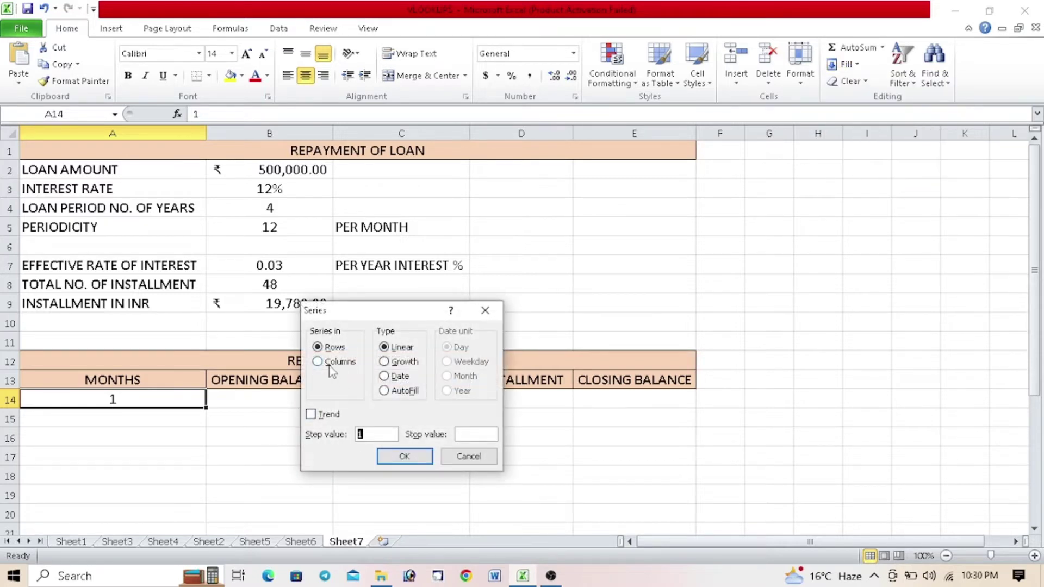
{"action": "left_click", "coordinate": [331, 365]}
{"action": "key", "text": "Return"}
{"action": "scroll", "coordinate": [147, 393], "scroll_direction": "down", "scroll_amount": 8}
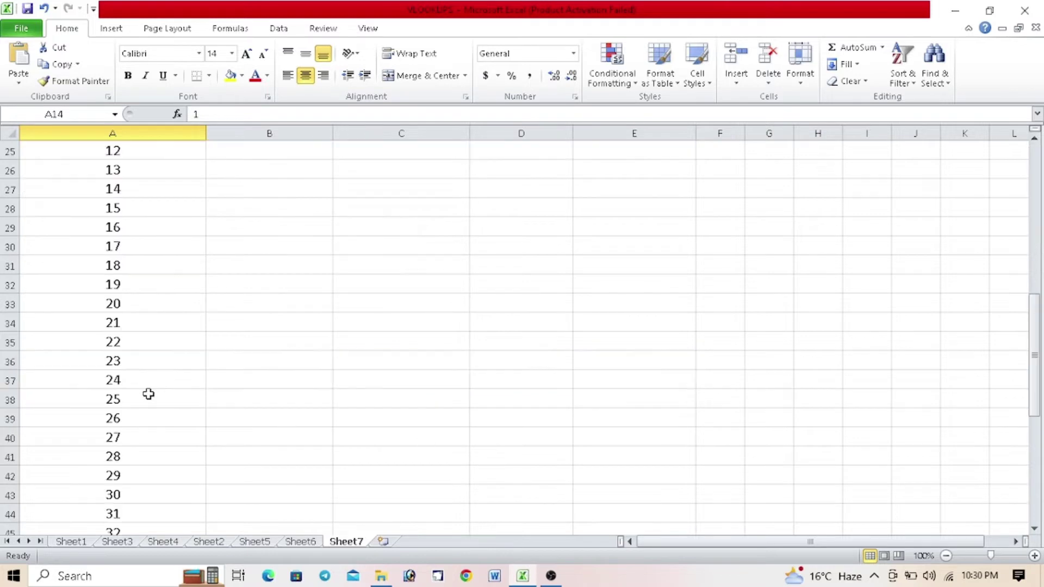
{"action": "scroll", "coordinate": [147, 393], "scroll_direction": "down", "scroll_amount": 7}
{"action": "left_click", "coordinate": [133, 430]}
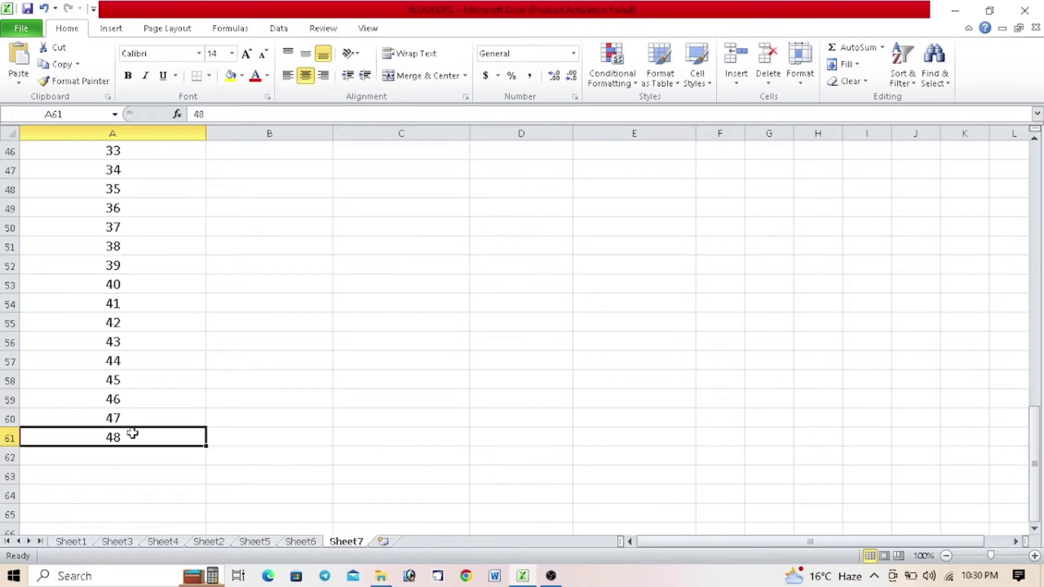
{"action": "scroll", "coordinate": [133, 430], "scroll_direction": "up", "scroll_amount": 15}
{"action": "left_click", "coordinate": [253, 400]}
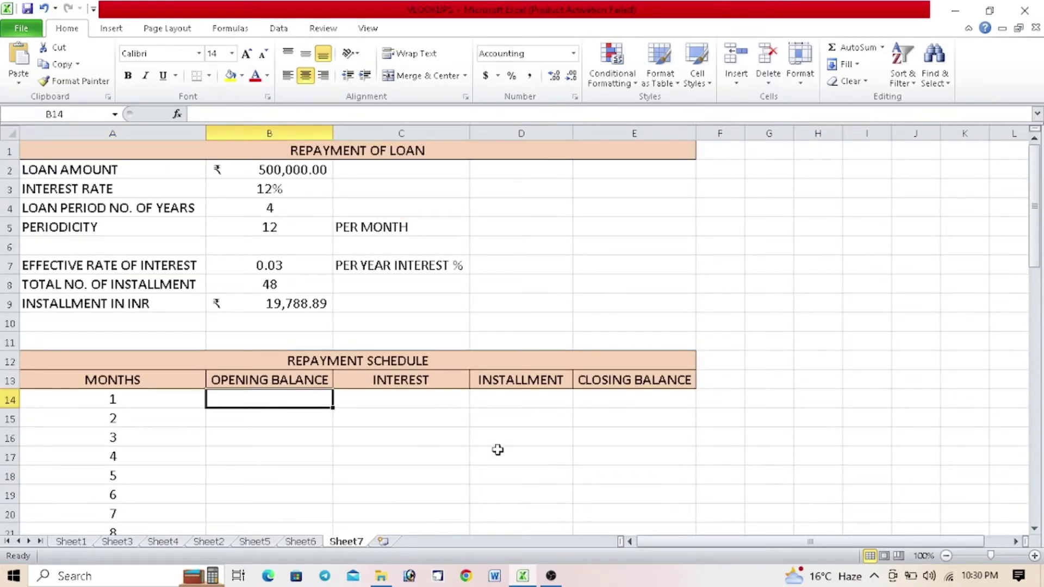
- Enter =B2 in B14 so month 1 opens at ₹500,000.0
{"action": "type", "text": "="}
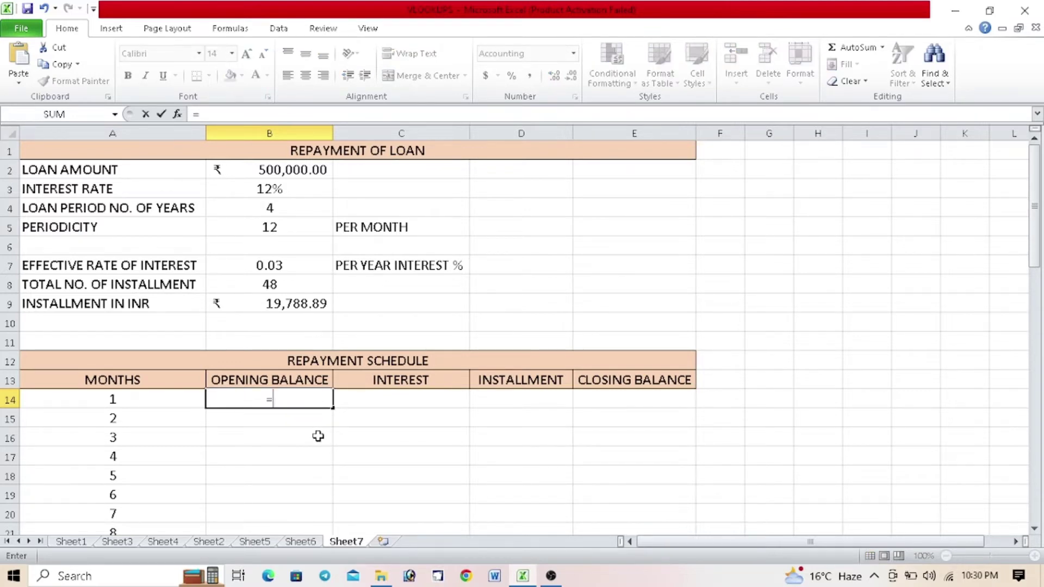
{"action": "left_click", "coordinate": [293, 171]}
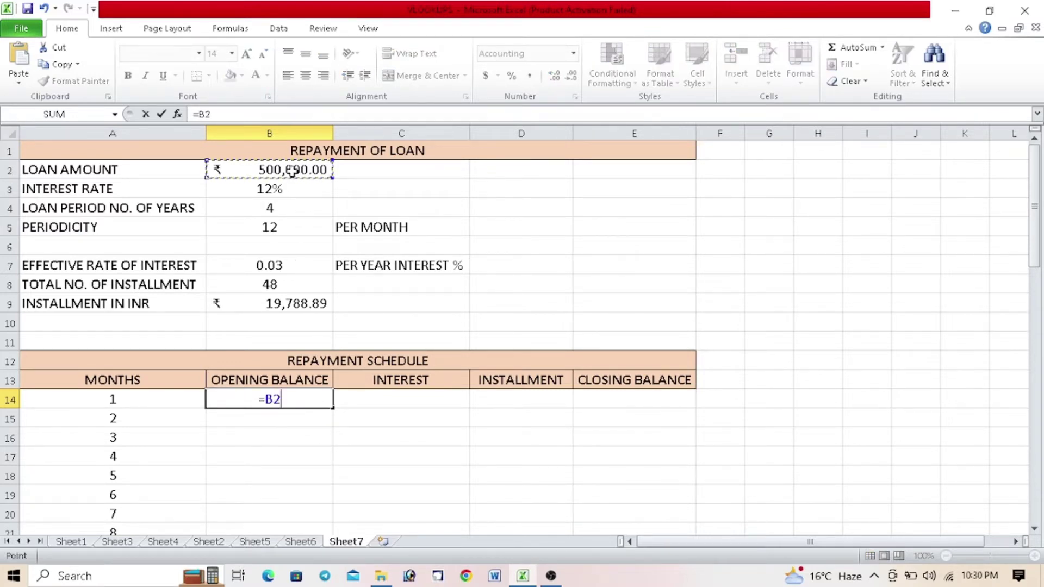
{"action": "key", "text": "Return"}
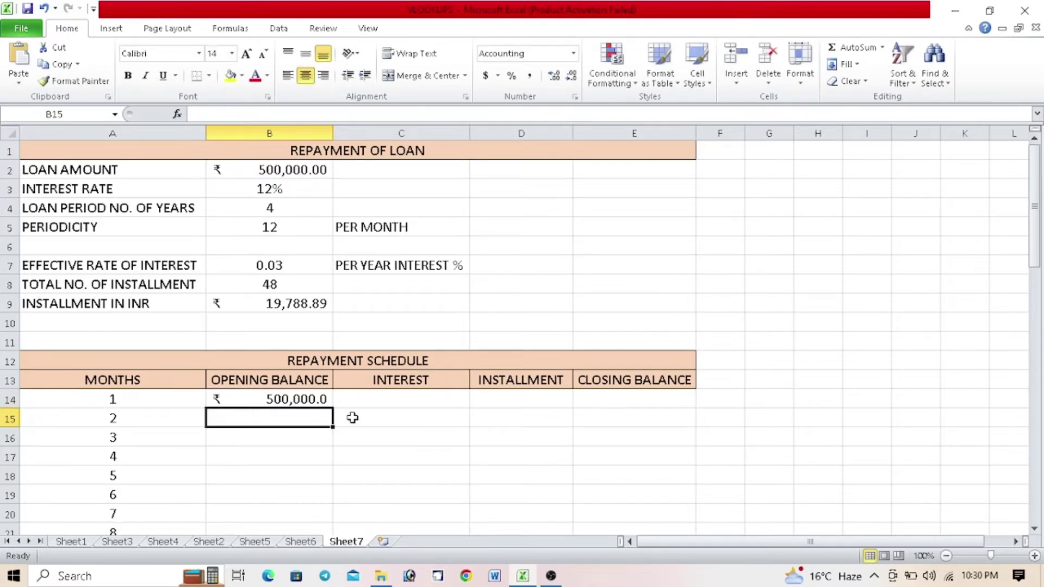
{"action": "left_click", "coordinate": [370, 400]}
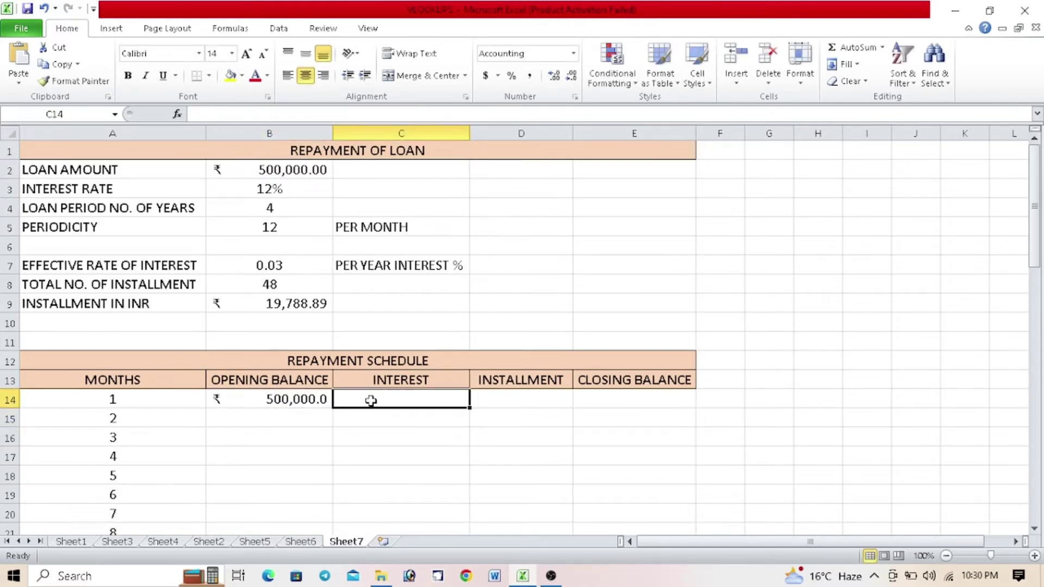
- Enter =B14*$B$7 in C14, giving month 1 interest of ₹15,000.0
{"action": "type", "text": "="}
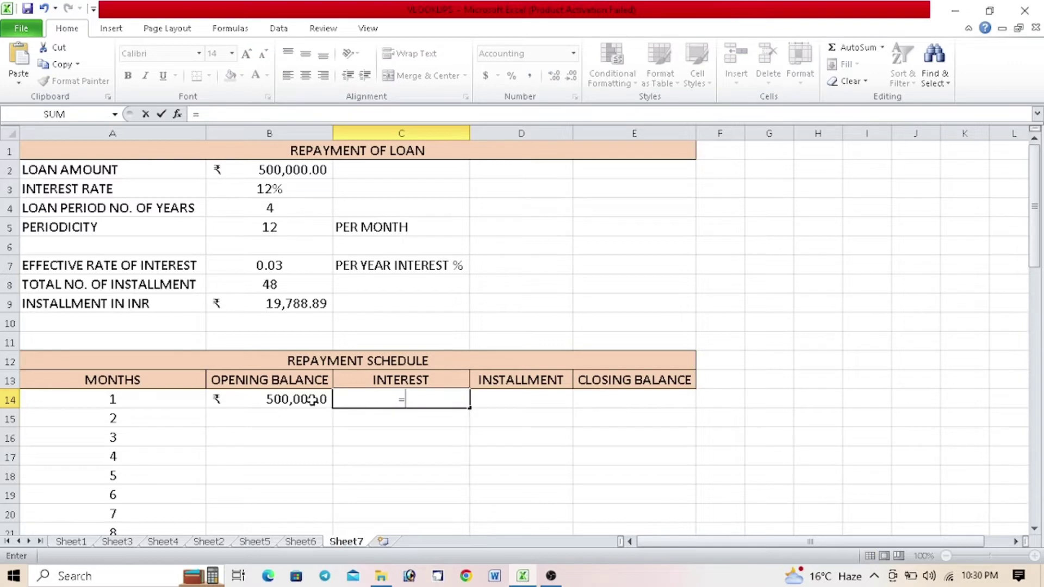
{"action": "left_click", "coordinate": [312, 401]}
{"action": "type", "text": "*"}
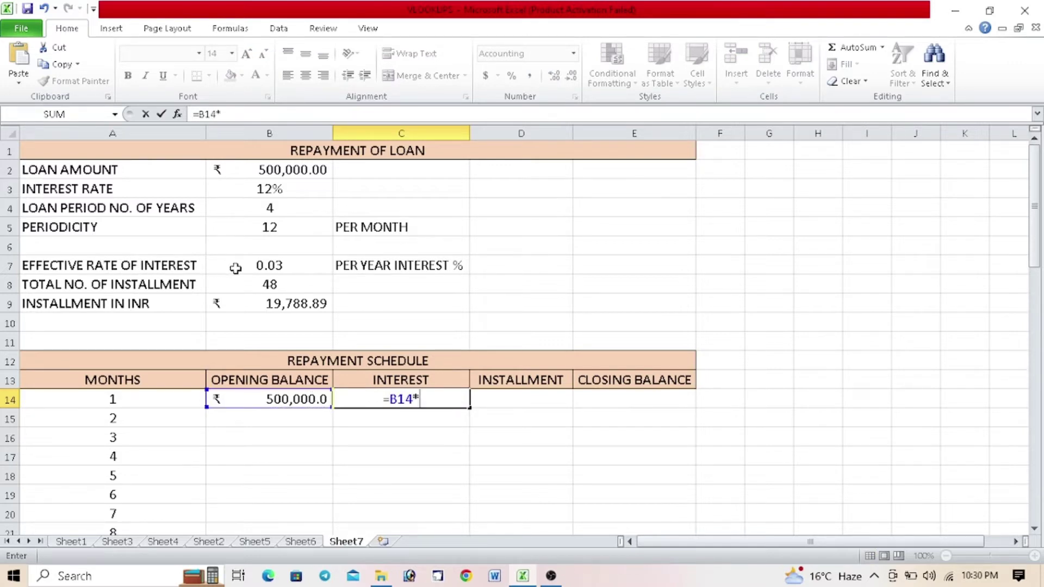
{"action": "left_click", "coordinate": [282, 265]}
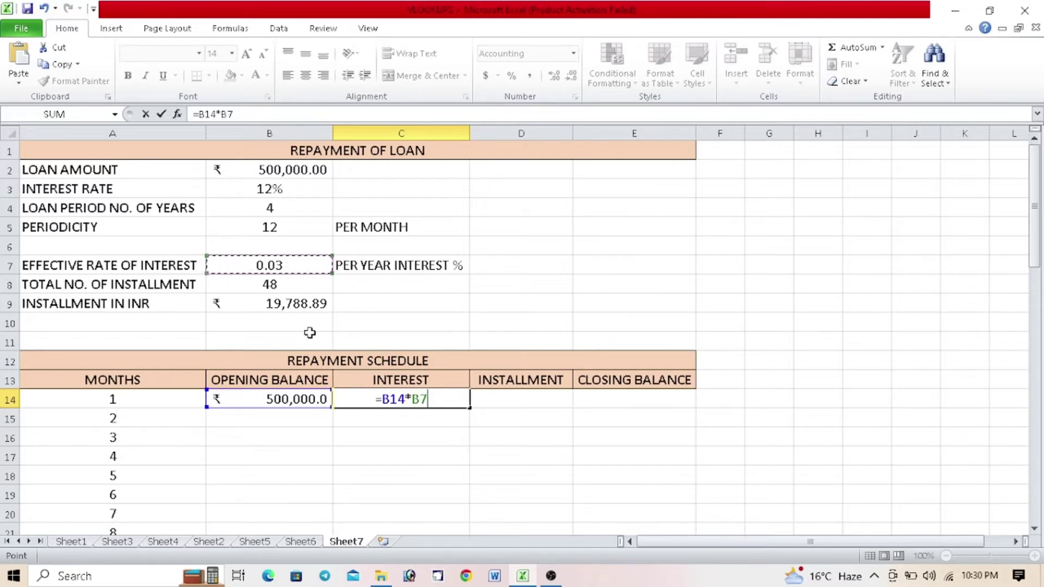
{"action": "key", "text": "F4"}
{"action": "key", "text": "Return"}
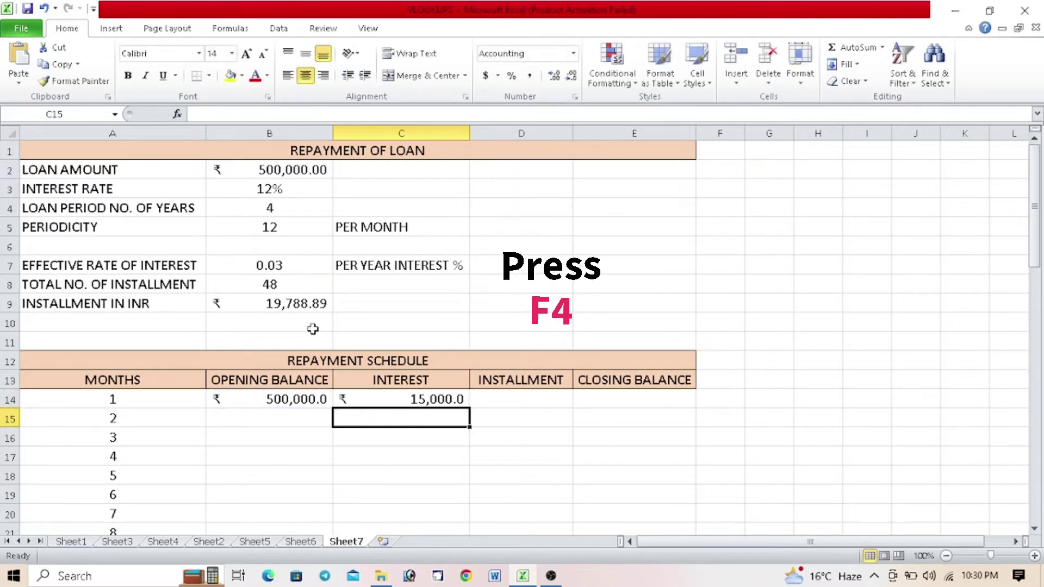
- Enter =$B$9 in D14 for month 1's ₹19,788.9 installment
{"action": "left_click", "coordinate": [511, 399]}
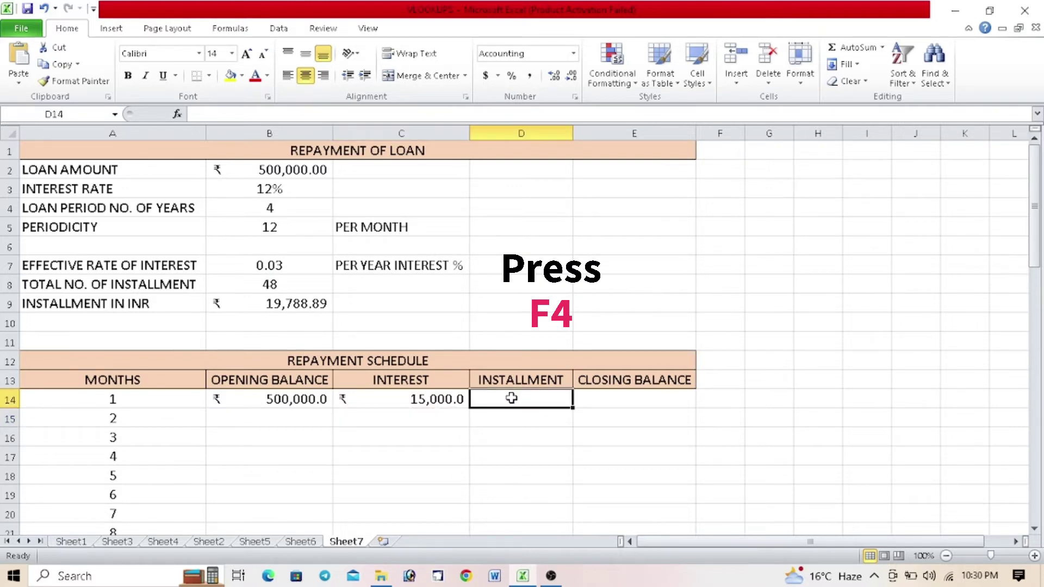
{"action": "type", "text": "="}
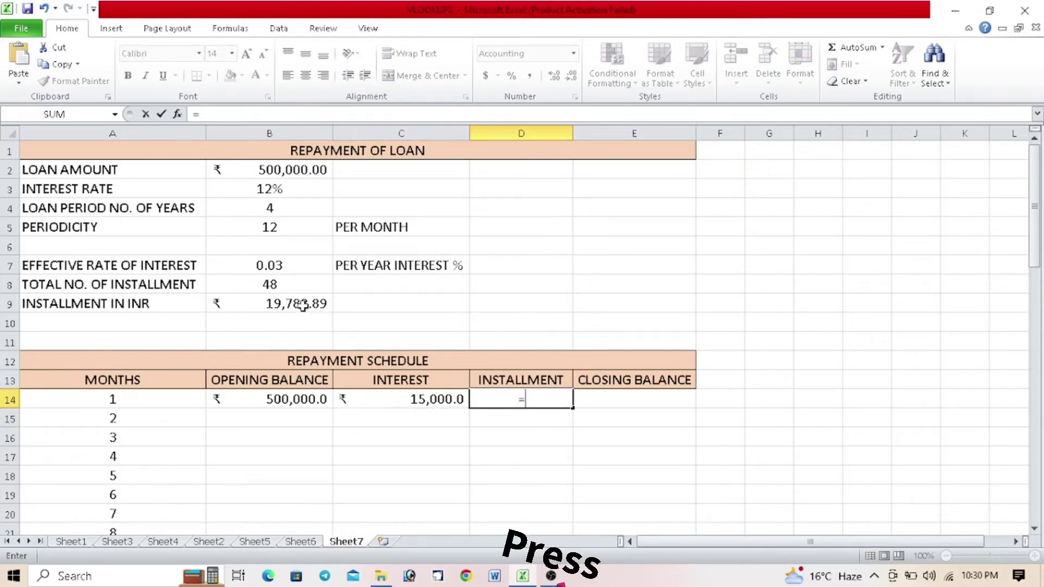
{"action": "left_click", "coordinate": [303, 304]}
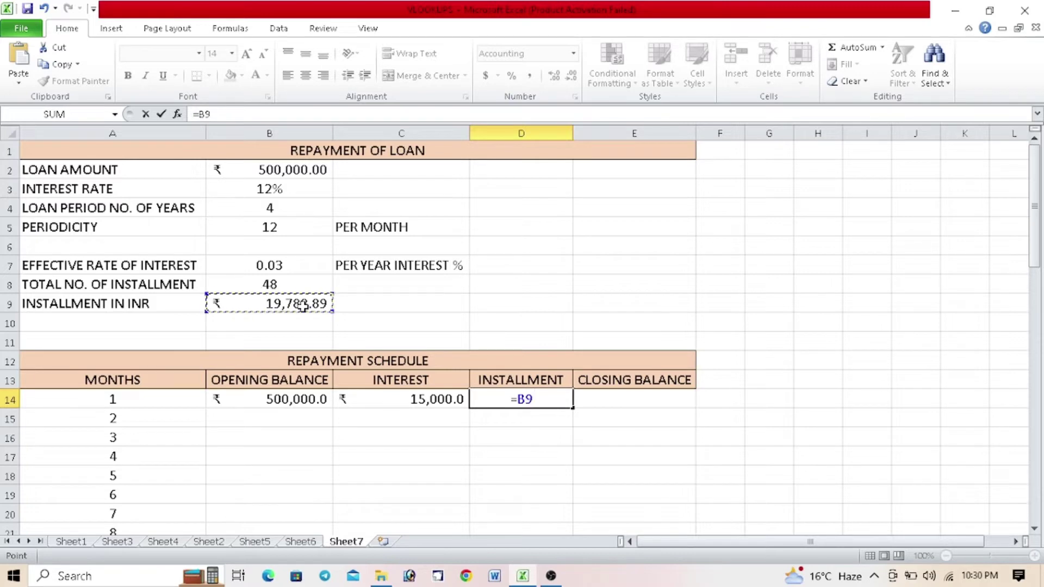
{"action": "key", "text": "F4"}
{"action": "key", "text": "Return"}
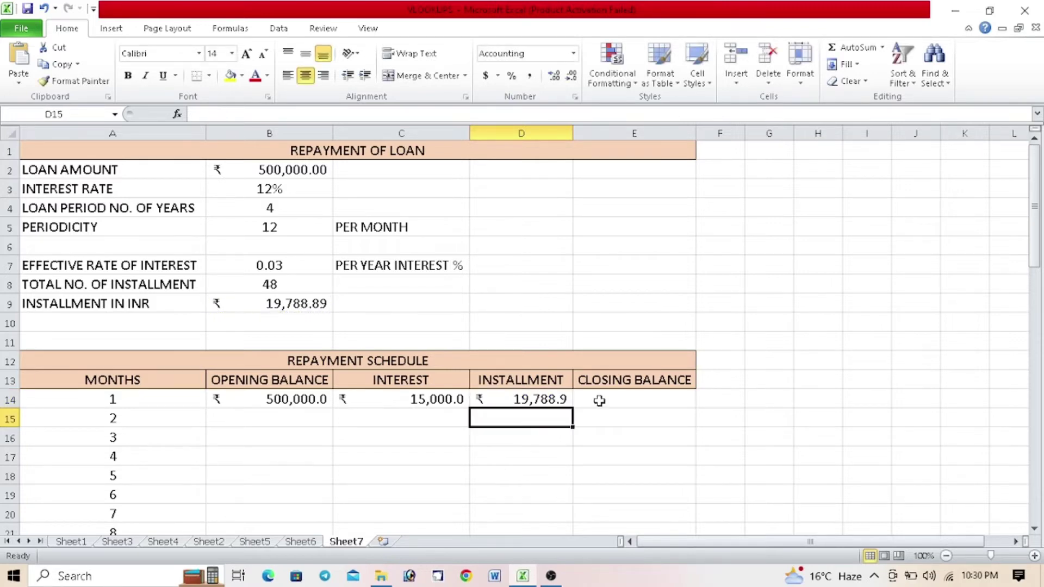
- Enter =B14+C14-D14 in E14, giving a ₹495,211.1 closing balance for month 1
{"action": "left_click", "coordinate": [599, 400]}
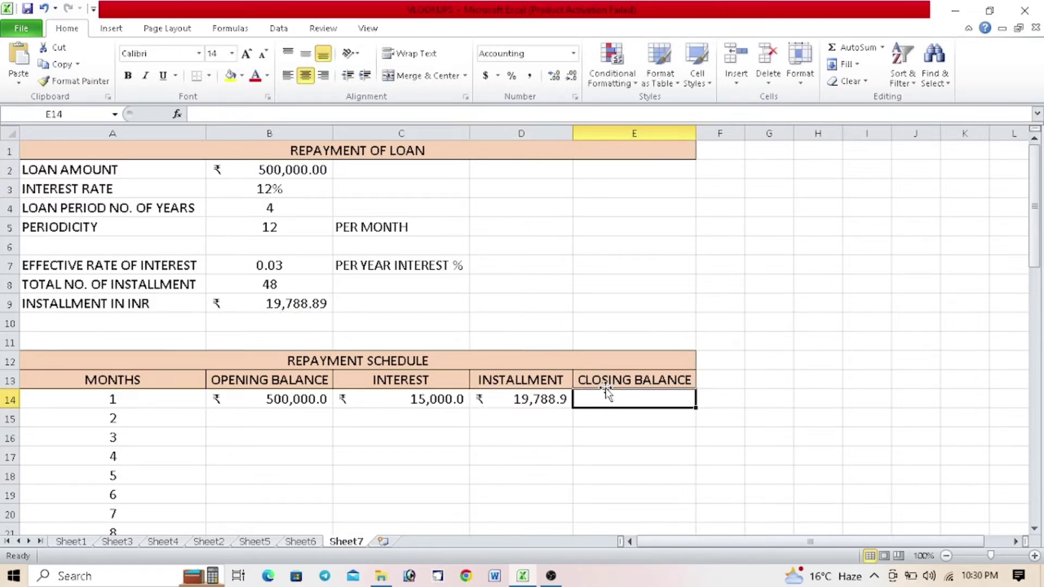
{"action": "type", "text": "="}
{"action": "left_click", "coordinate": [274, 401]}
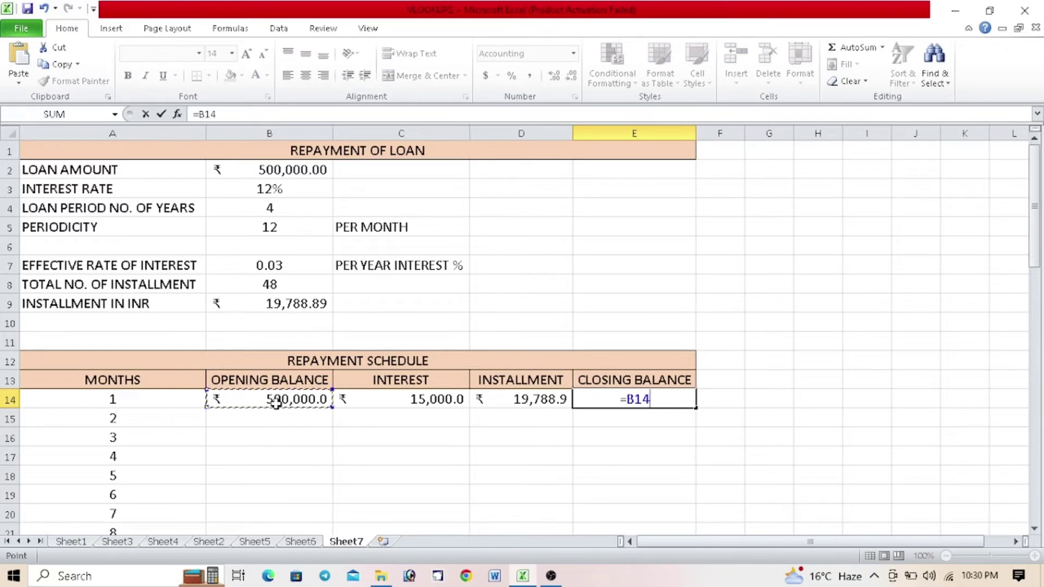
{"action": "type", "text": "+"}
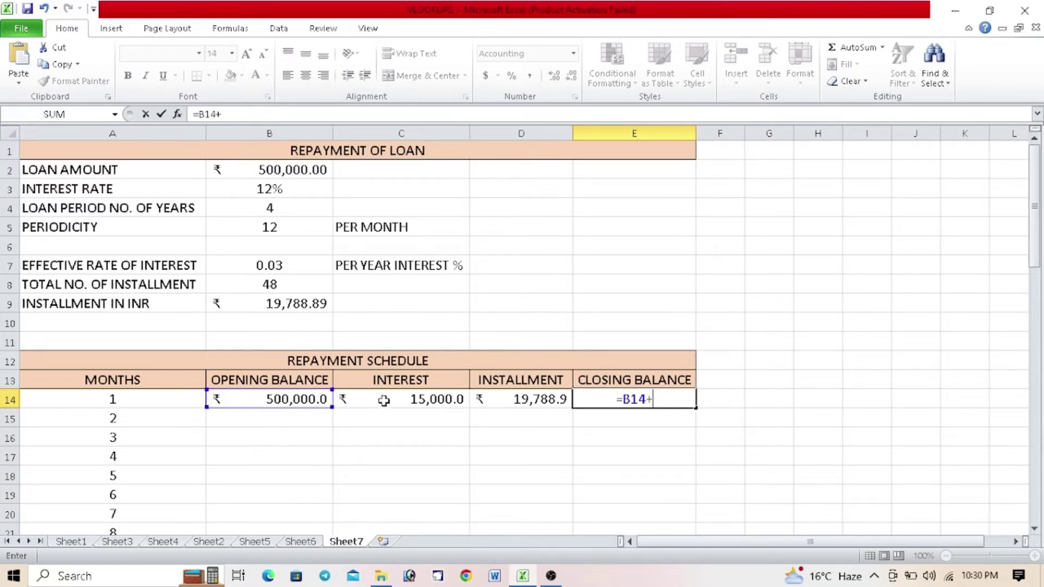
{"action": "left_click", "coordinate": [383, 401]}
{"action": "type", "text": "-"}
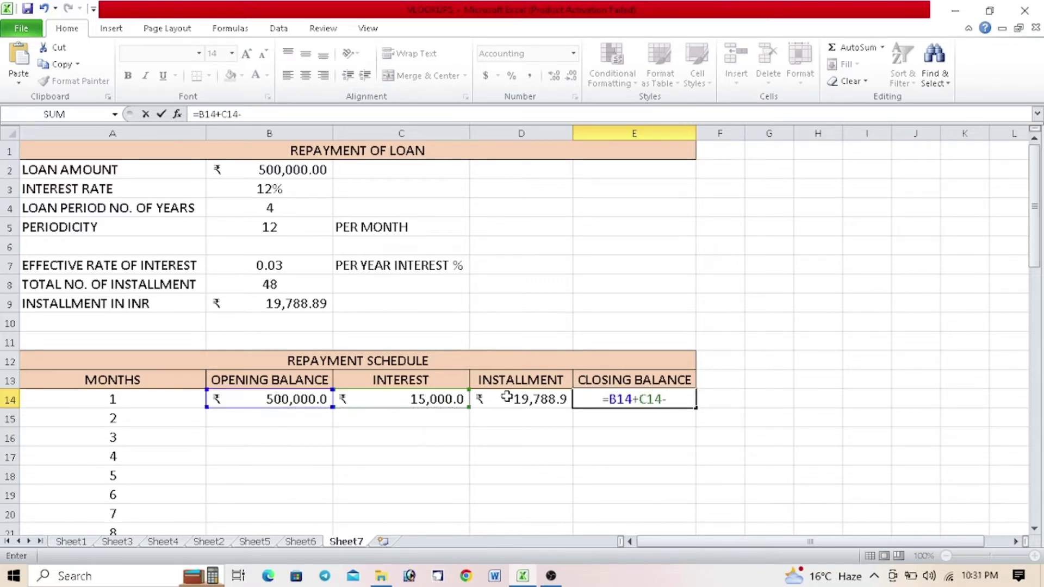
{"action": "left_click", "coordinate": [507, 397]}
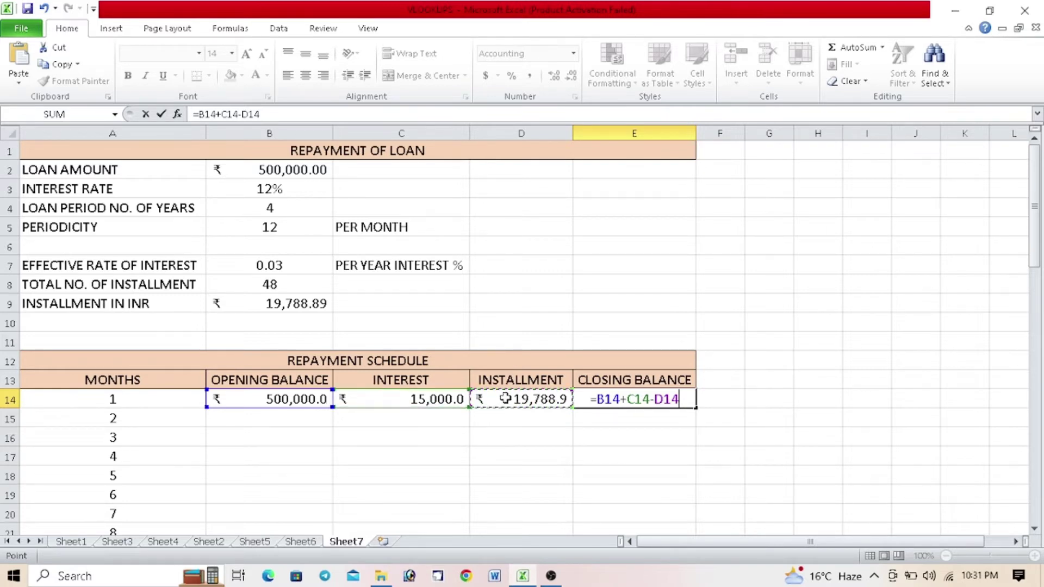
{"action": "key", "text": "Return"}
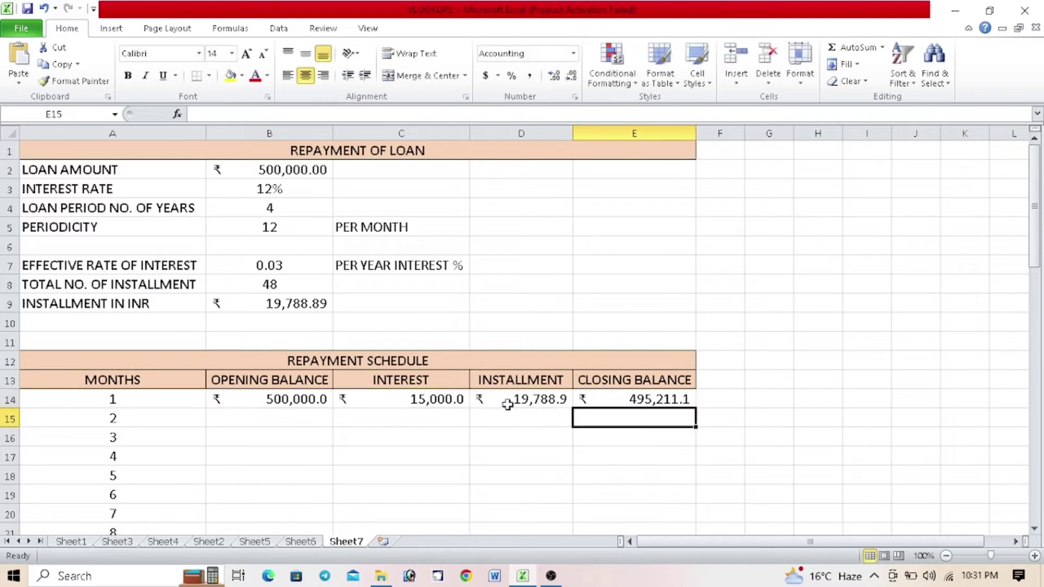
{"action": "left_click", "coordinate": [652, 400]}
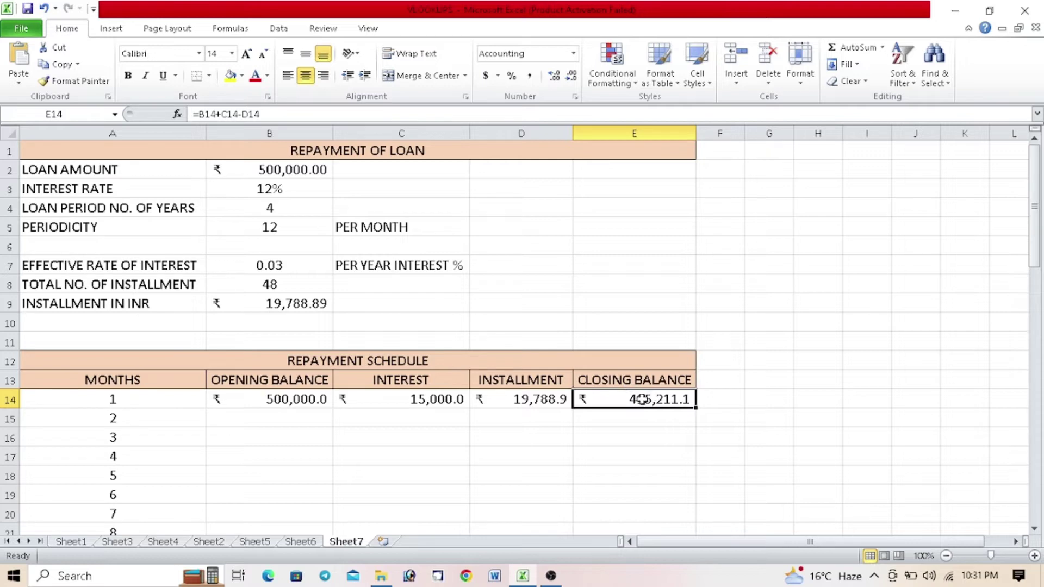
- Enter =E14 in B15 so month 2 opens at ₹495,211.1
{"action": "left_click", "coordinate": [261, 419]}
{"action": "type", "text": "="}
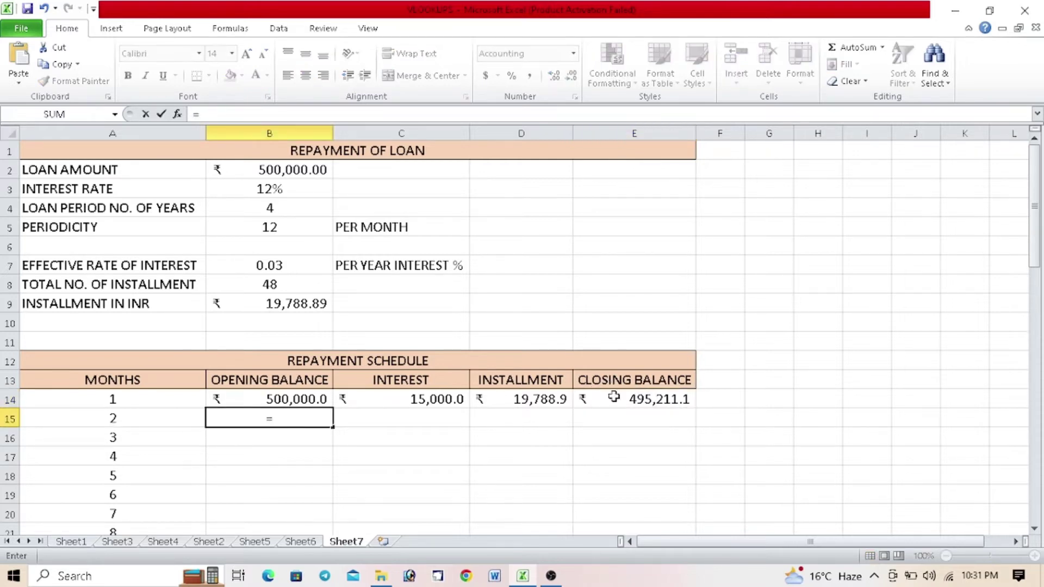
{"action": "left_click", "coordinate": [612, 399]}
{"action": "key", "text": "Return"}
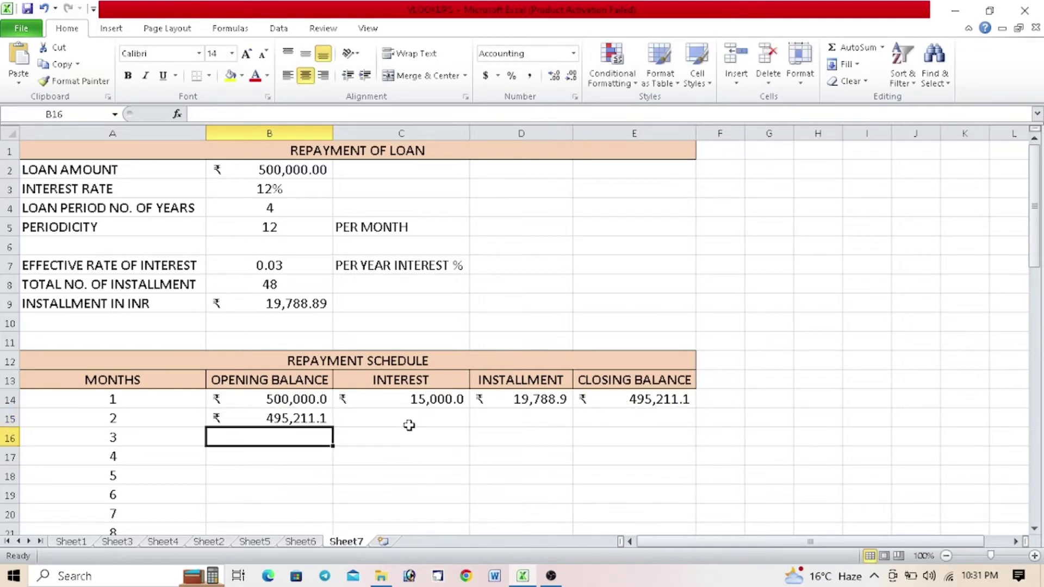
- Enter =B15*$B$7 in C15 for ₹14,856.33 month 2 interest
{"action": "left_click", "coordinate": [407, 423]}
{"action": "type", "text": "="}
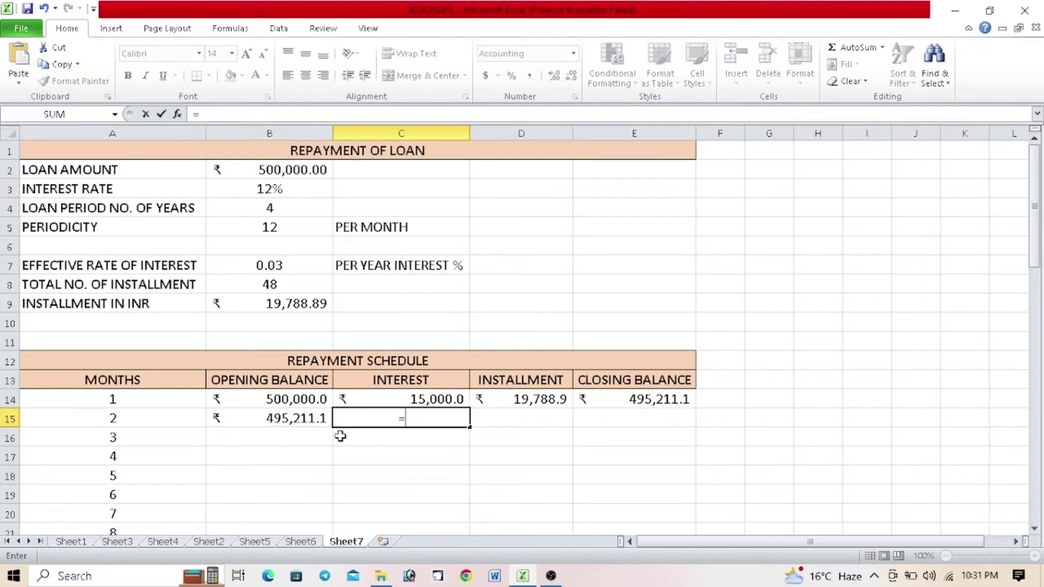
{"action": "left_click", "coordinate": [284, 420]}
{"action": "type", "text": "*"}
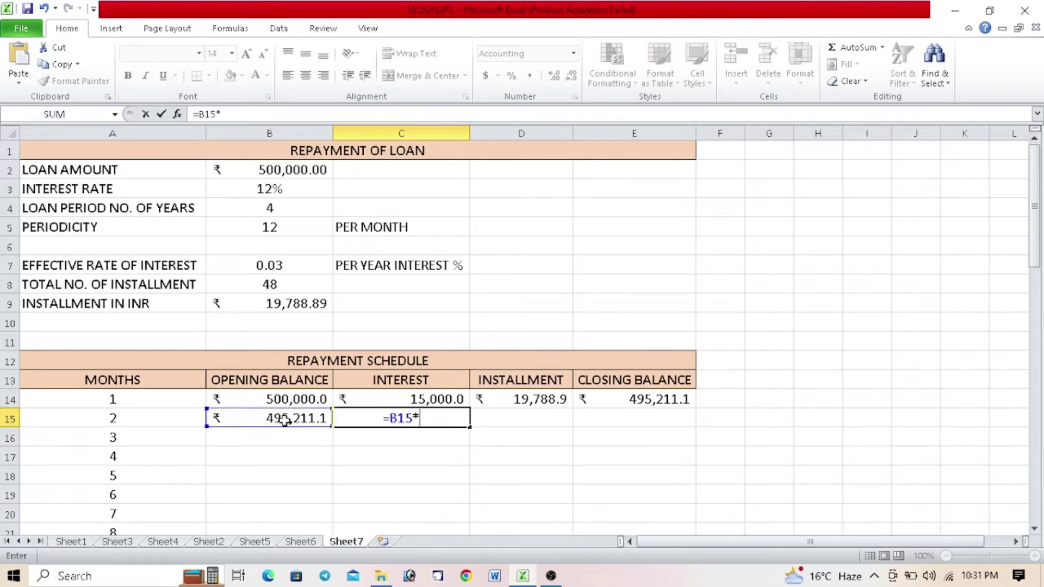
{"action": "left_click", "coordinate": [282, 266]}
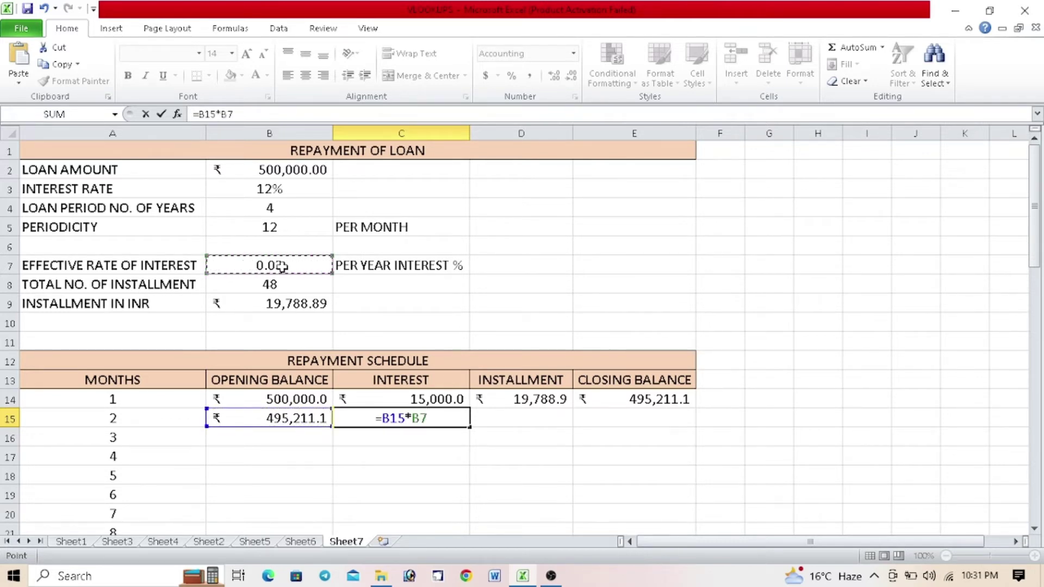
{"action": "key", "text": "F4"}
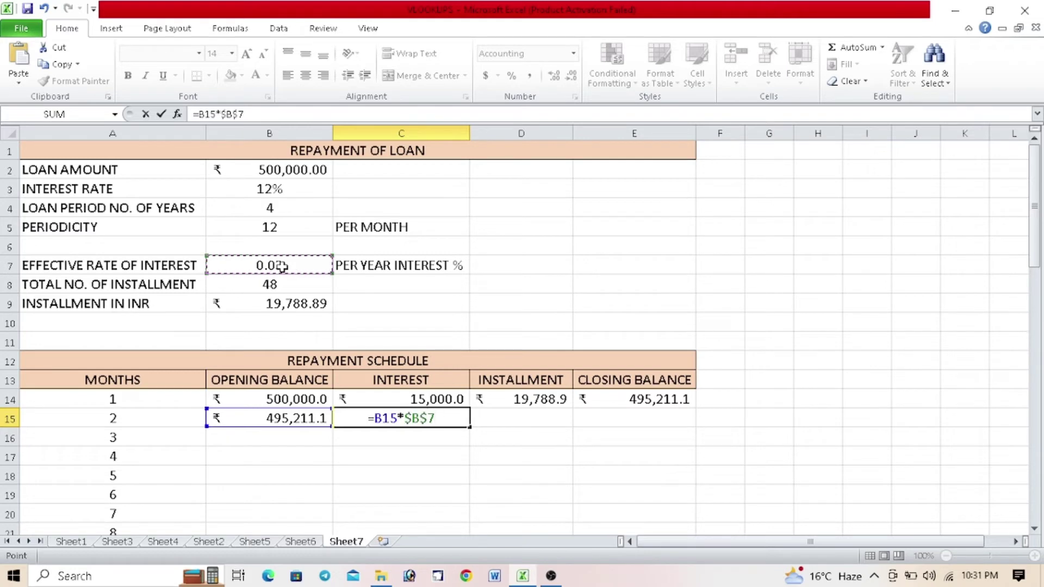
{"action": "key", "text": "Return"}
- Copy the ₹19,788.9 installment from D14 down through month 48
{"action": "scroll", "coordinate": [371, 353], "scroll_direction": "down", "scroll_amount": 1}
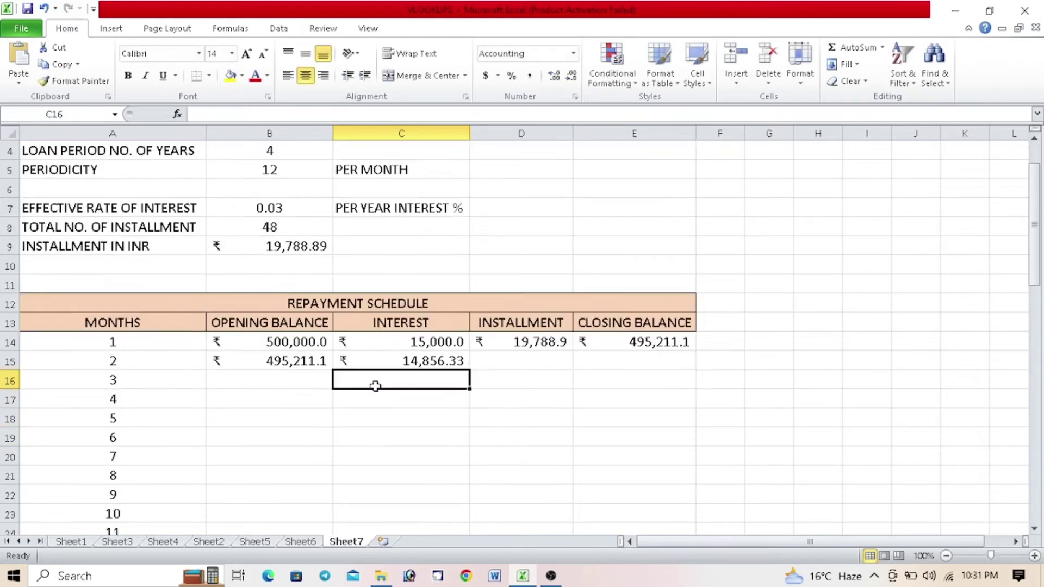
{"action": "left_click", "coordinate": [550, 358]}
{"action": "left_click", "coordinate": [548, 342]}
{"action": "mouse_move", "coordinate": [574, 354]}
{"action": "left_mouse_down"}
{"action": "mouse_move", "coordinate": [559, 585]}
{"action": "mouse_move", "coordinate": [536, 506]}
{"action": "left_mouse_up"}
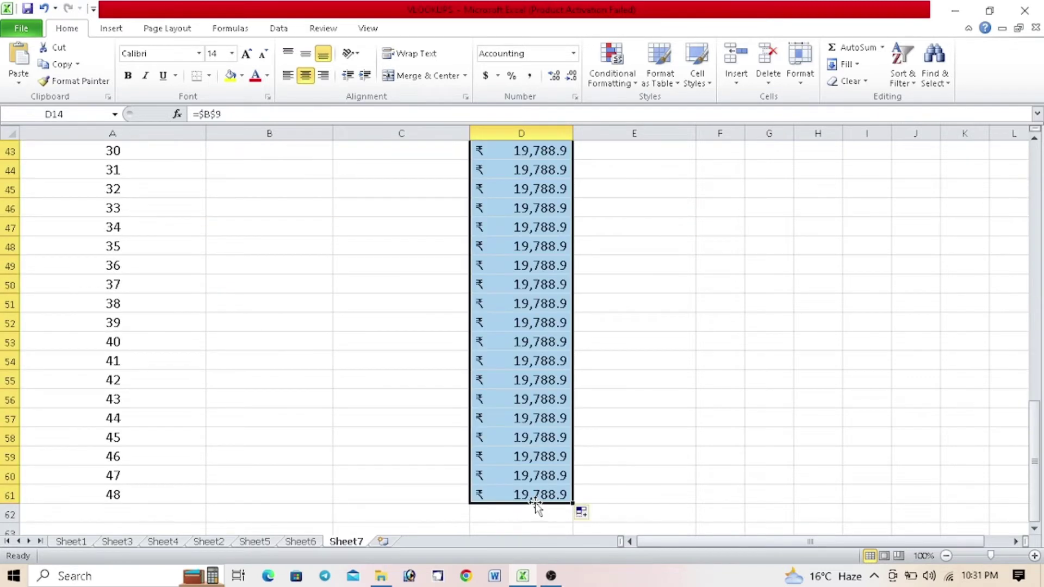
{"action": "scroll", "coordinate": [535, 498], "scroll_direction": "up", "scroll_amount": 12}
{"action": "scroll", "coordinate": [533, 494], "scroll_direction": "up", "scroll_amount": 2}
- Enter =B15+C15-D15 in E15, giving month 2 a ₹490,278.6 closing balance
{"action": "left_click", "coordinate": [617, 418]}
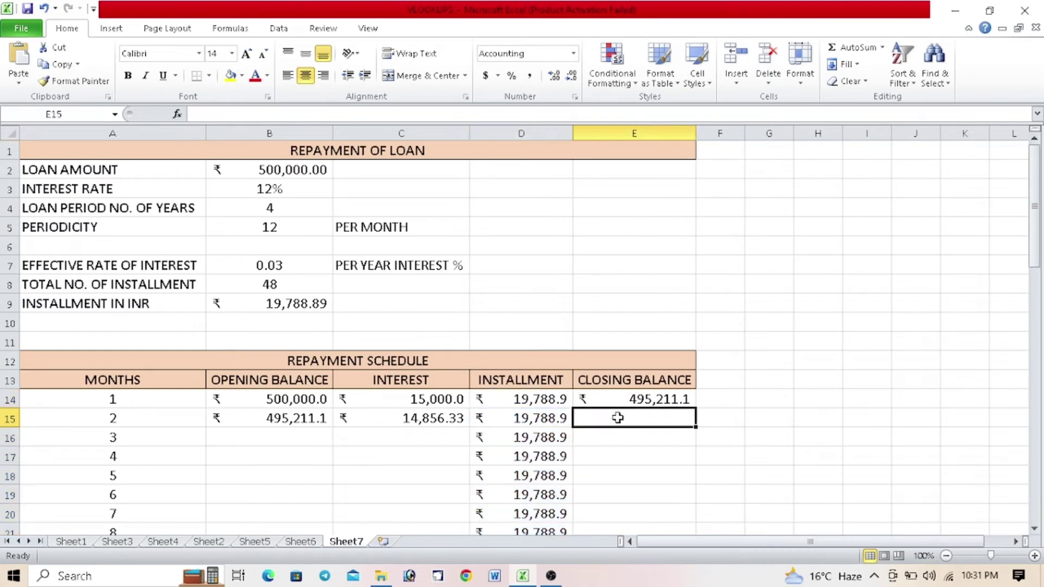
{"action": "type", "text": "="}
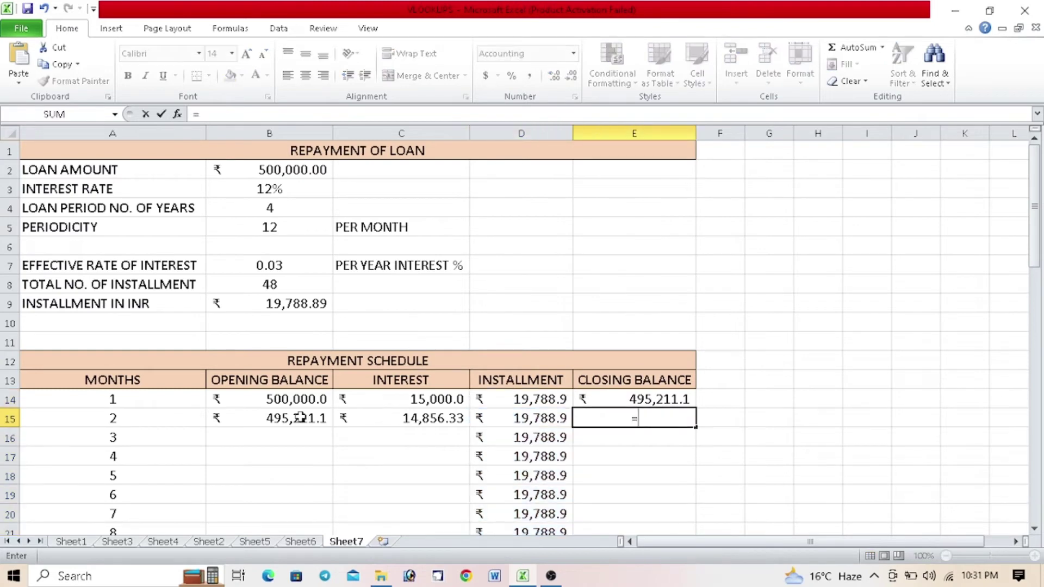
{"action": "left_click", "coordinate": [300, 418]}
{"action": "type", "text": "+"}
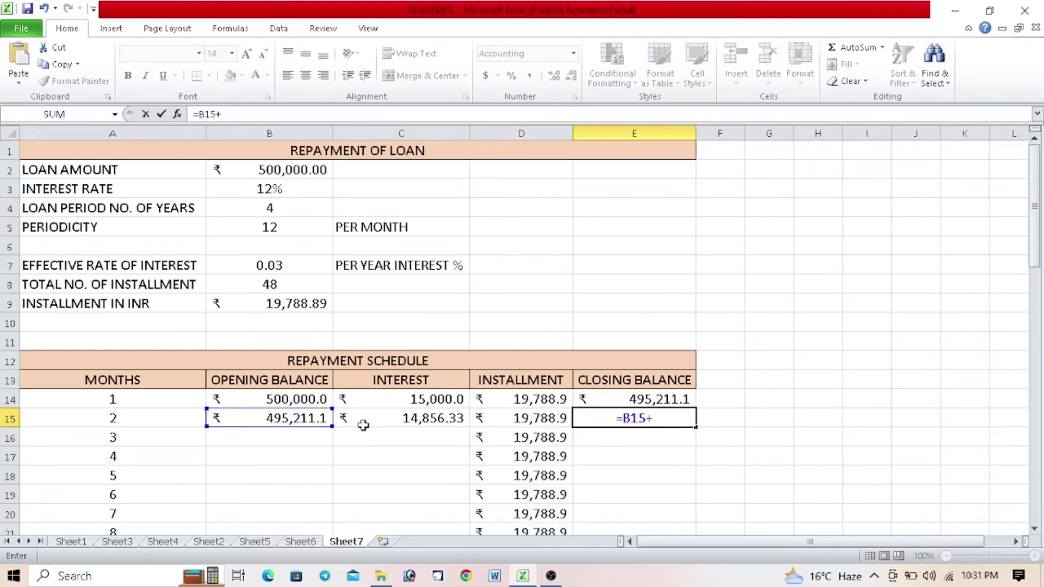
{"action": "left_click", "coordinate": [363, 424]}
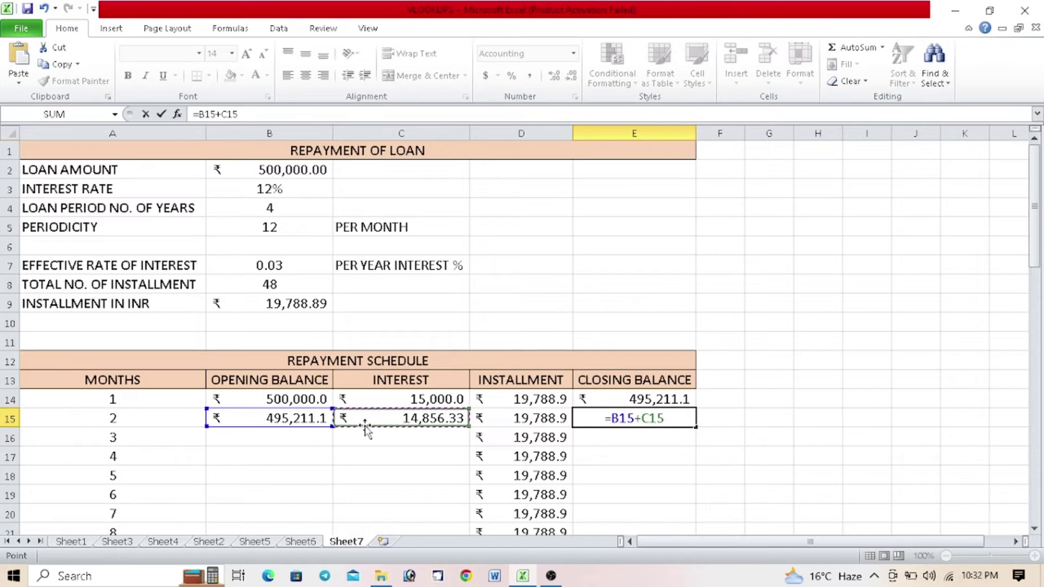
{"action": "type", "text": "-"}
{"action": "left_click", "coordinate": [511, 421]}
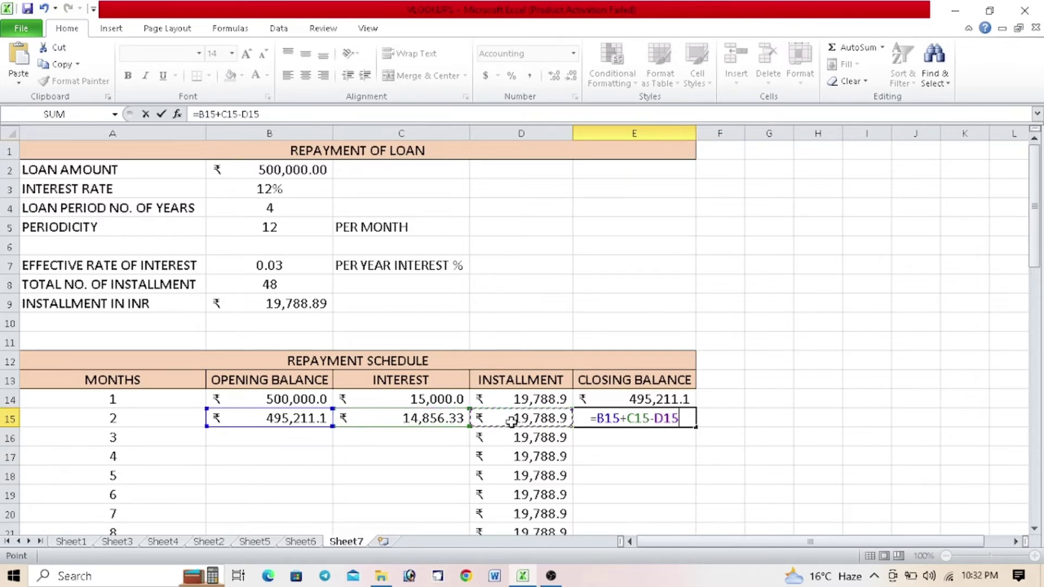
{"action": "key", "text": "Return"}
- Fill the closing balance formula from E15 down to month 48
{"action": "scroll", "coordinate": [513, 418], "scroll_direction": "down", "scroll_amount": 3}
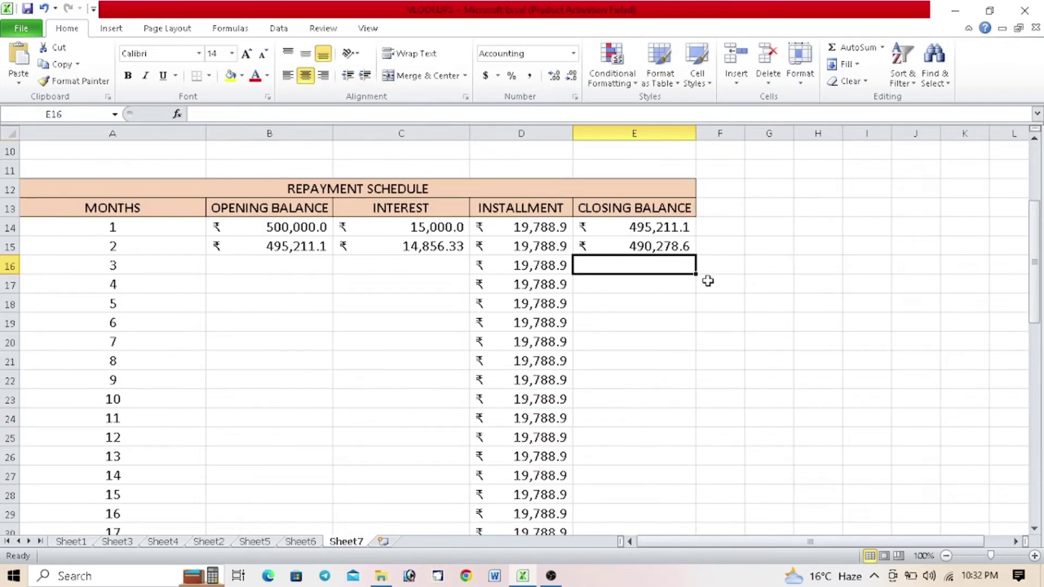
{"action": "left_click", "coordinate": [273, 266]}
{"action": "left_click", "coordinate": [367, 271]}
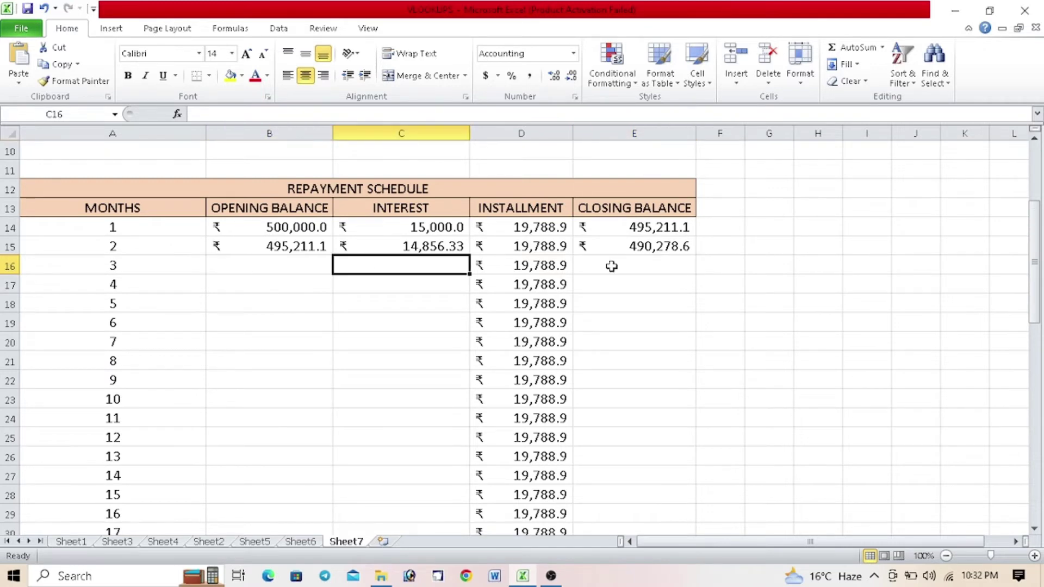
{"action": "left_click", "coordinate": [611, 266]}
{"action": "left_click", "coordinate": [308, 285]}
{"action": "left_click", "coordinate": [377, 289]}
{"action": "left_click", "coordinate": [676, 247]}
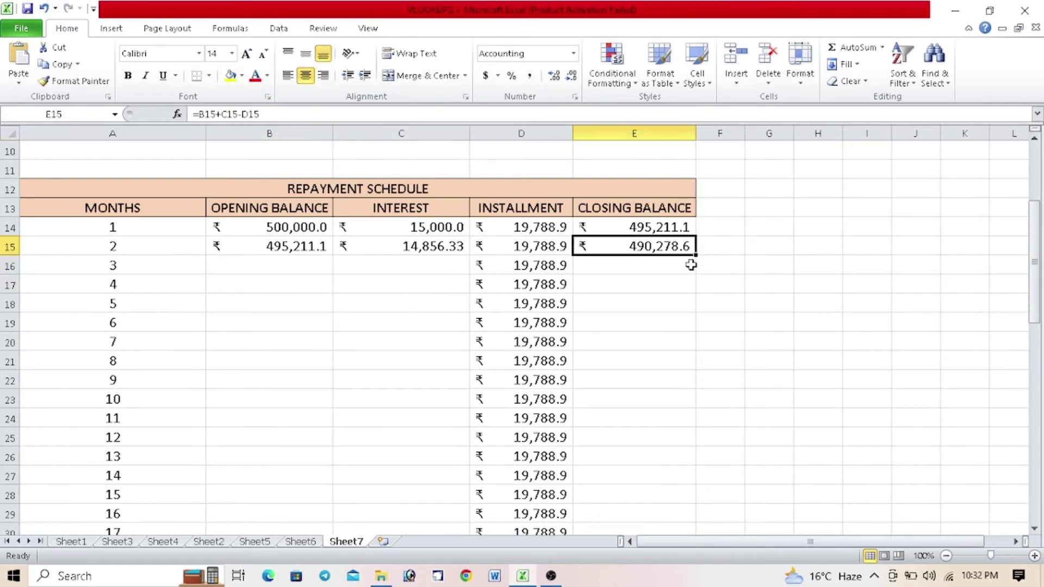
{"action": "left_click_drag", "start_coordinate": [696, 257], "coordinate": [656, 585]}
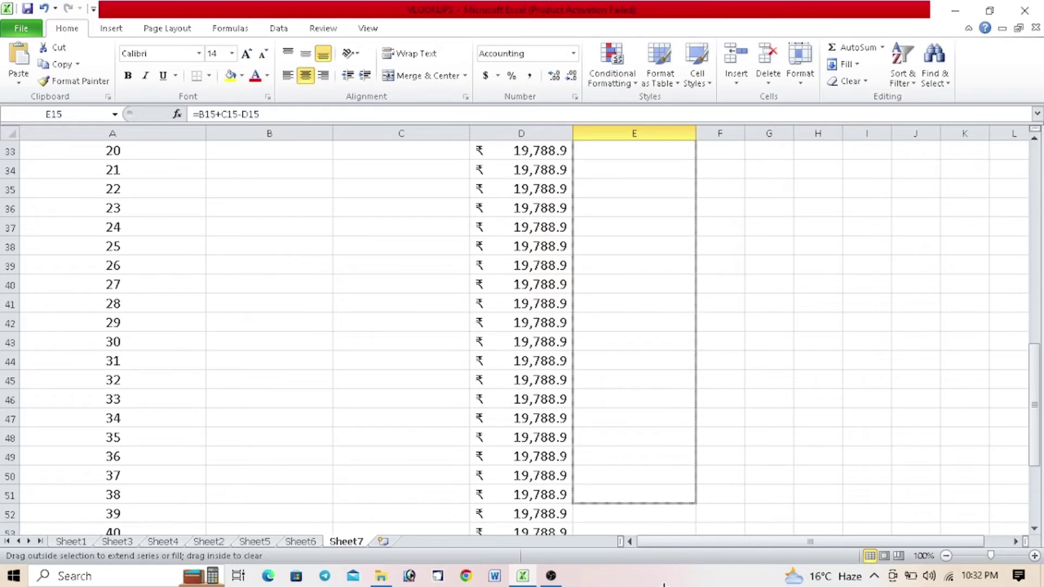
{"action": "left_click_drag", "start_coordinate": [656, 584], "coordinate": [652, 514]}
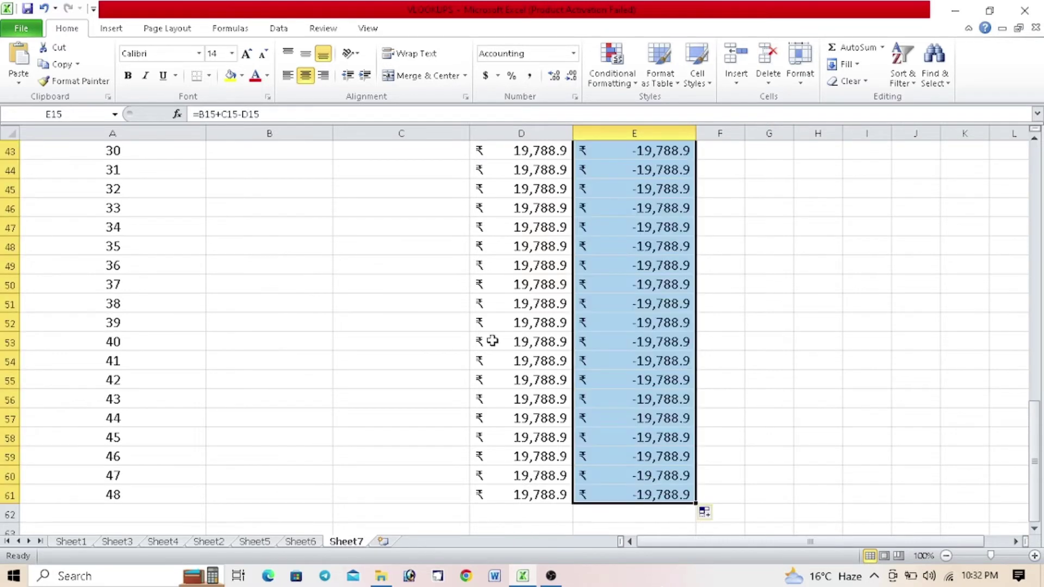
{"action": "scroll", "coordinate": [485, 340], "scroll_direction": "up", "scroll_amount": 14}
{"action": "scroll", "coordinate": [486, 341], "scroll_direction": "down", "scroll_amount": 3}
- Fill the interest formula down C15:C61 with Ctrl+D
{"action": "left_click", "coordinate": [424, 247]}
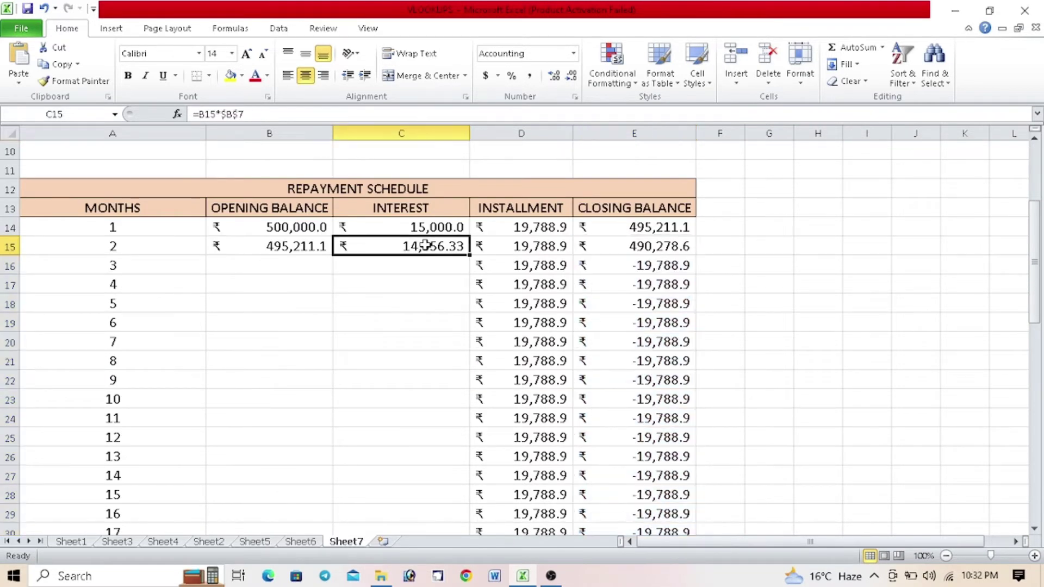
{"action": "mouse_move", "coordinate": [445, 247]}
{"action": "left_mouse_down"}
{"action": "mouse_move", "coordinate": [427, 584]}
{"action": "mouse_move", "coordinate": [406, 493]}
{"action": "left_mouse_up"}
{"action": "key", "text": "ctrl+d"}
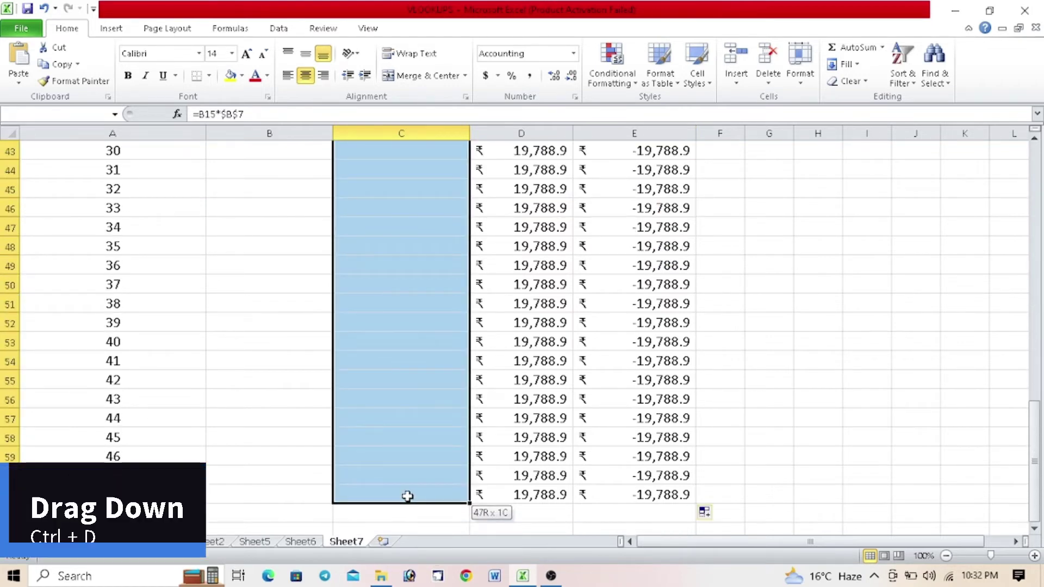
{"action": "scroll", "coordinate": [326, 320], "scroll_direction": "up", "scroll_amount": 11}
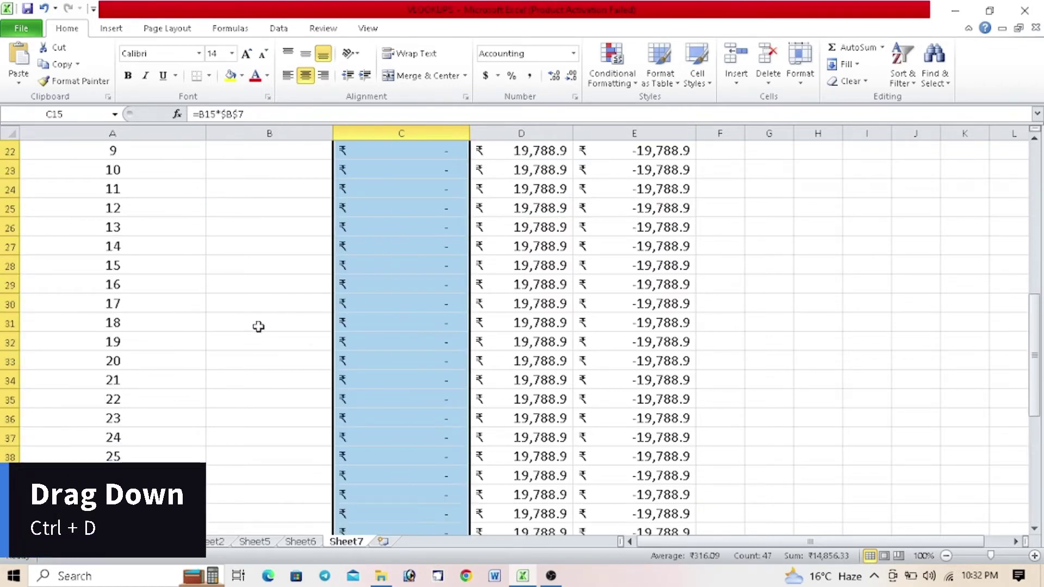
{"action": "scroll", "coordinate": [257, 326], "scroll_direction": "up", "scroll_amount": 3}
{"action": "scroll", "coordinate": [283, 395], "scroll_direction": "down", "scroll_amount": 1}
- Fill the month 2 opening balance formula down through month 48
{"action": "left_click", "coordinate": [291, 348]}
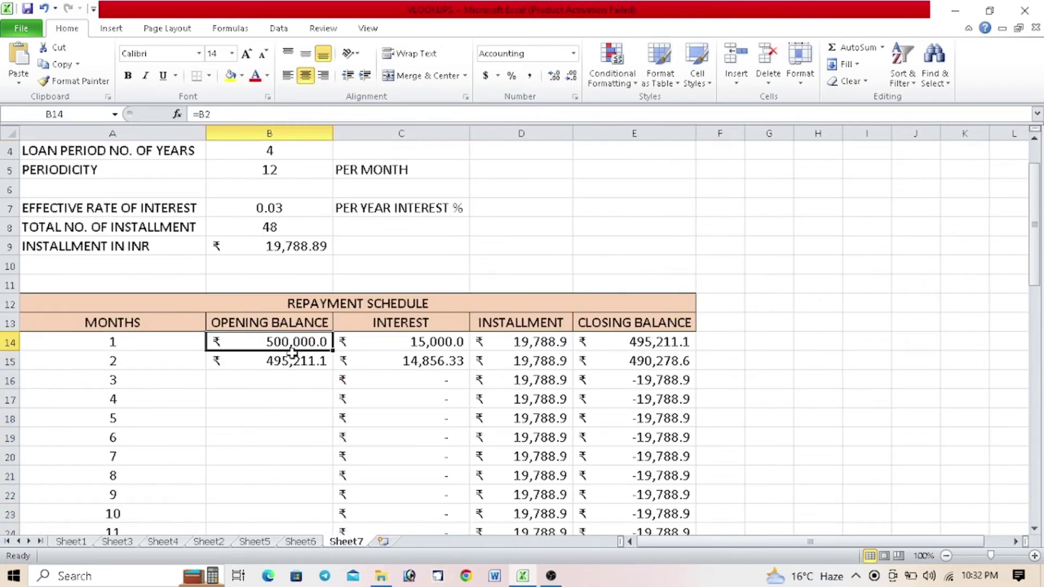
{"action": "left_click", "coordinate": [299, 360]}
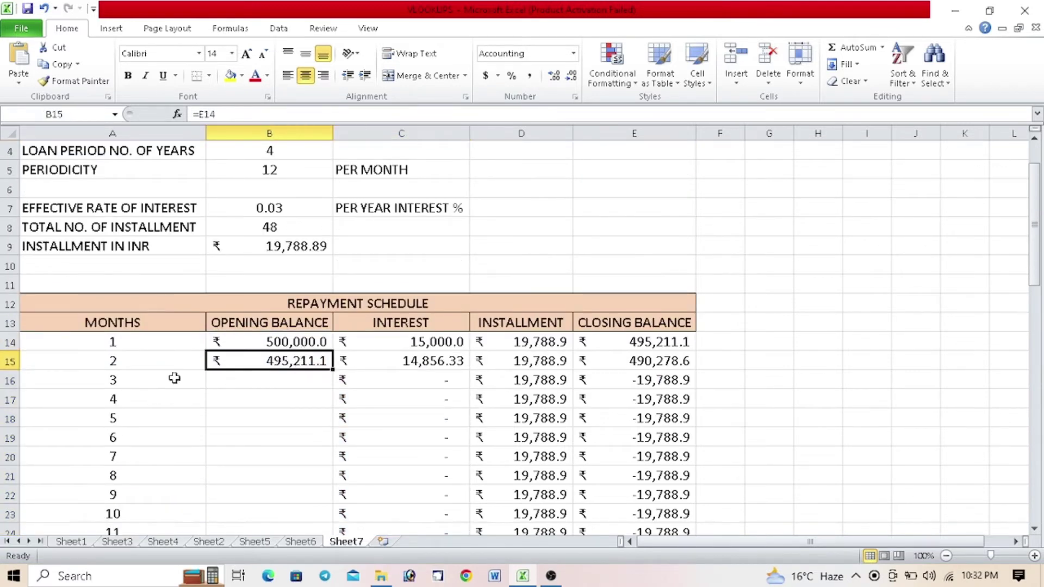
{"action": "left_click_drag", "start_coordinate": [333, 370], "coordinate": [314, 565]}
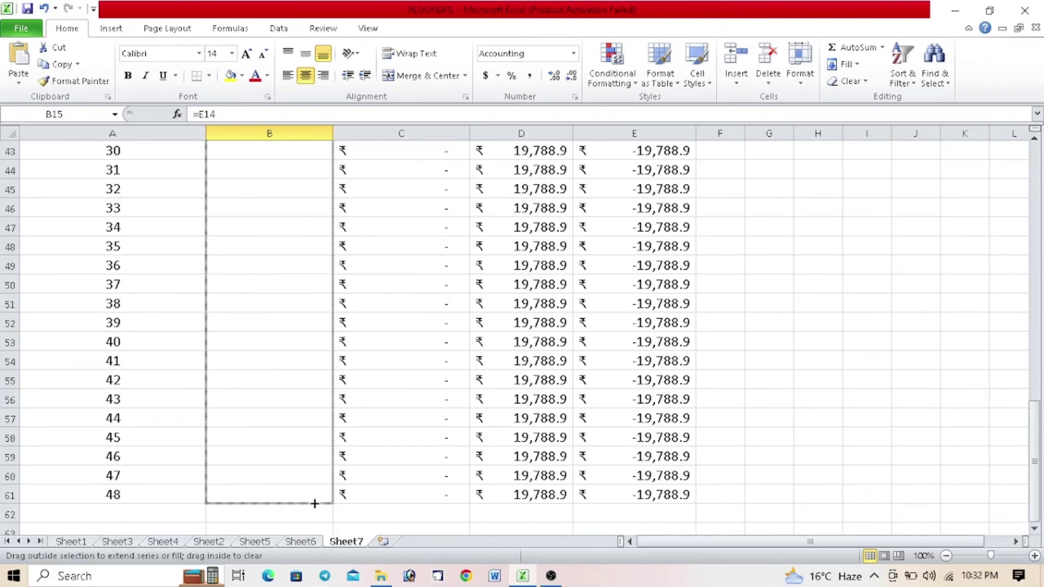
{"action": "left_click_drag", "start_coordinate": [314, 504], "coordinate": [313, 500]}
{"action": "left_click", "coordinate": [471, 347]}
- Review the schedule rows, confirming month 48 ends with a 0.0 closing balance
{"action": "scroll", "coordinate": [470, 340], "scroll_direction": "up", "scroll_amount": 7}
{"action": "scroll", "coordinate": [470, 335], "scroll_direction": "up", "scroll_amount": 7}
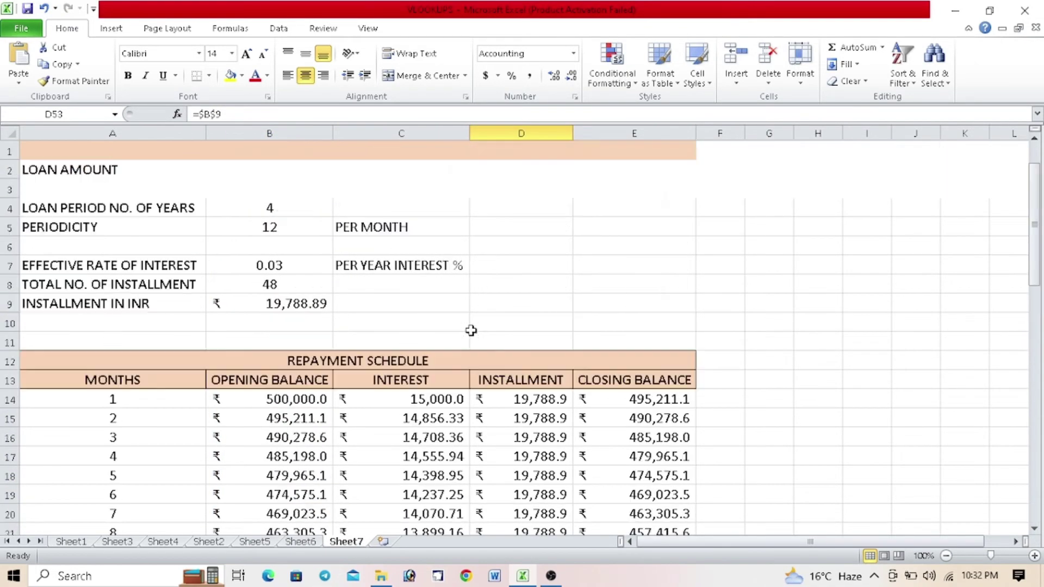
{"action": "scroll", "coordinate": [471, 330], "scroll_direction": "down", "scroll_amount": 1}
{"action": "scroll", "coordinate": [473, 321], "scroll_direction": "up", "scroll_amount": 1}
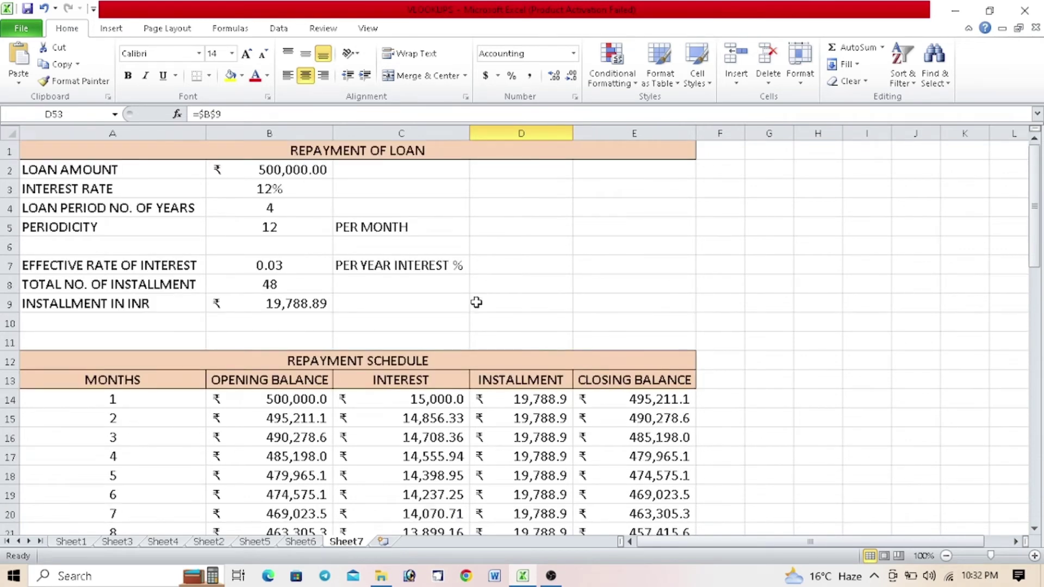
{"action": "scroll", "coordinate": [471, 280], "scroll_direction": "down", "scroll_amount": 4}
{"action": "scroll", "coordinate": [217, 361], "scroll_direction": "down", "scroll_amount": 2}
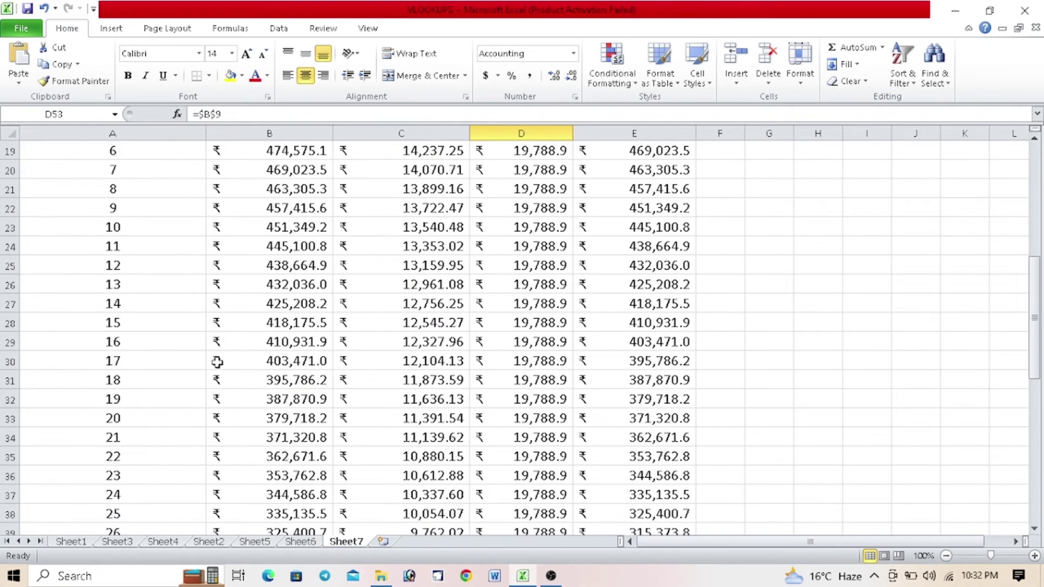
{"action": "left_click", "coordinate": [158, 343]}
{"action": "left_click", "coordinate": [667, 344]}
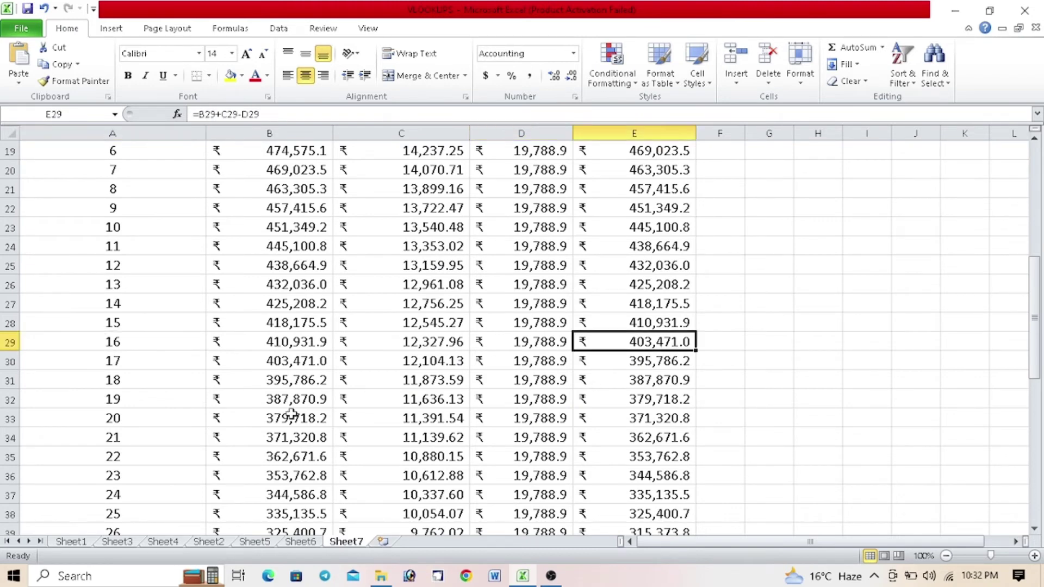
{"action": "left_click", "coordinate": [163, 413]}
{"action": "left_click", "coordinate": [663, 426]}
{"action": "scroll", "coordinate": [660, 422], "scroll_direction": "down", "scroll_amount": 6}
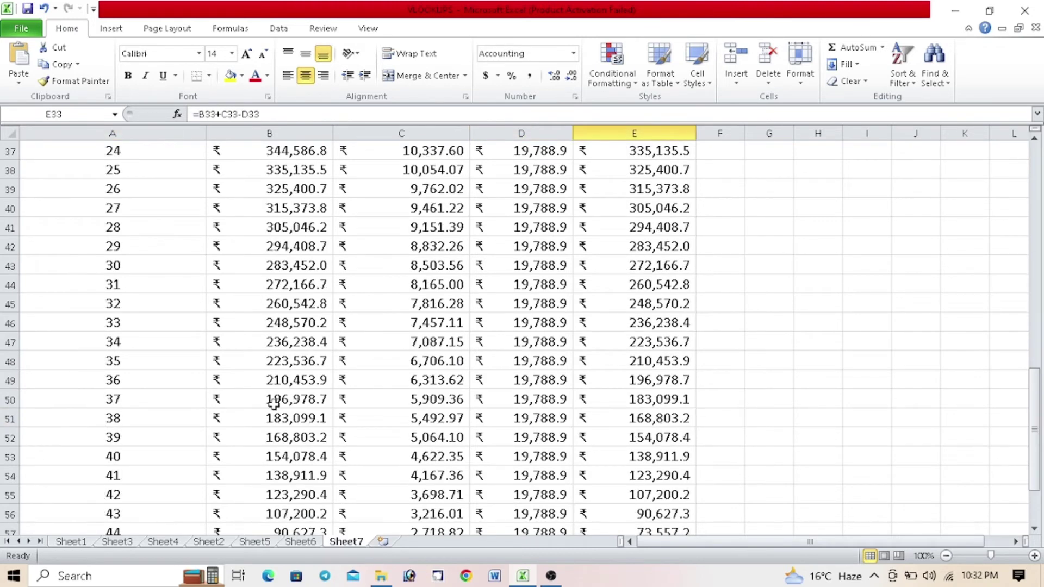
{"action": "scroll", "coordinate": [596, 389], "scroll_direction": "down", "scroll_amount": 5}
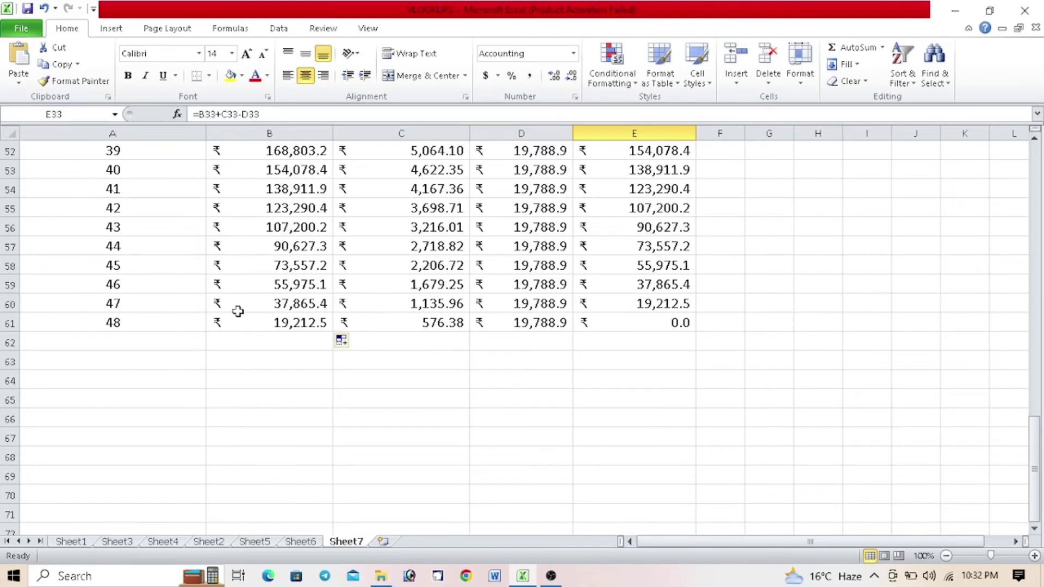
{"action": "left_click", "coordinate": [141, 320]}
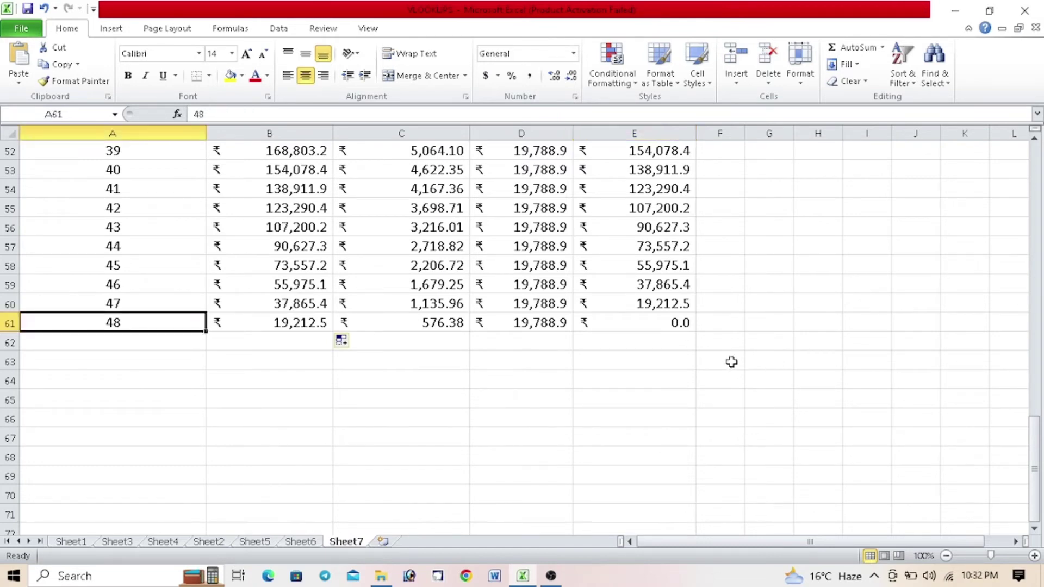
{"action": "left_click", "coordinate": [632, 323]}
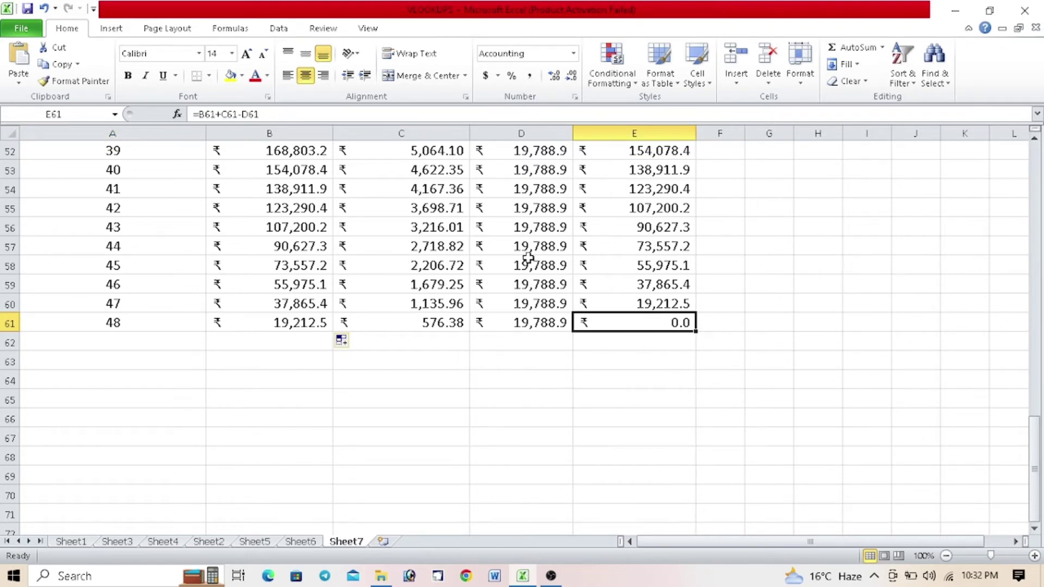
{"action": "scroll", "coordinate": [527, 257], "scroll_direction": "up", "scroll_amount": 12}
{"action": "scroll", "coordinate": [520, 274], "scroll_direction": "up", "scroll_amount": 5}
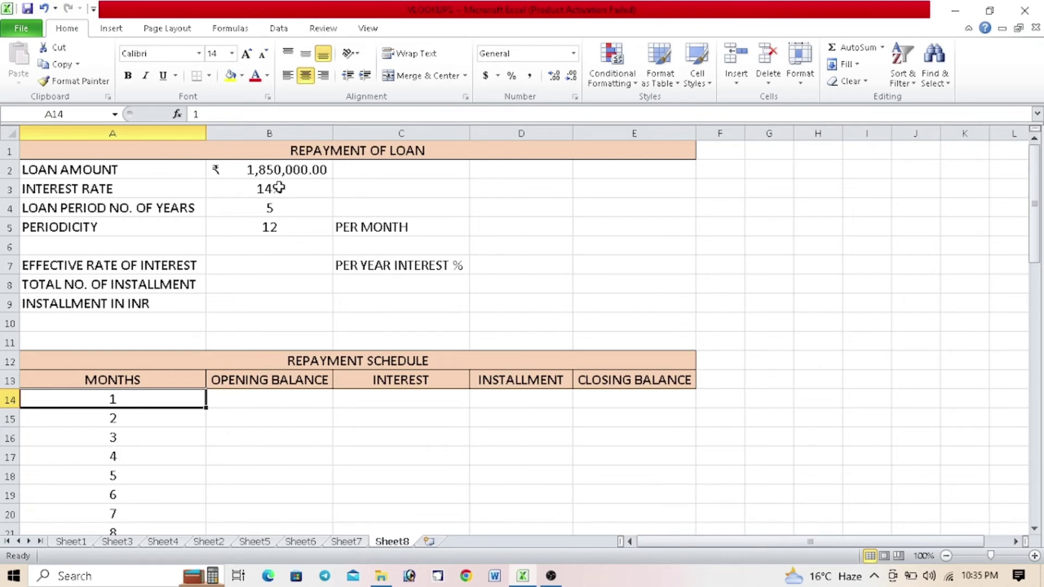
- Enter the effective rate of interest in B7 as =B3/B4, giving 0.028
{"action": "left_click", "coordinate": [279, 188]}
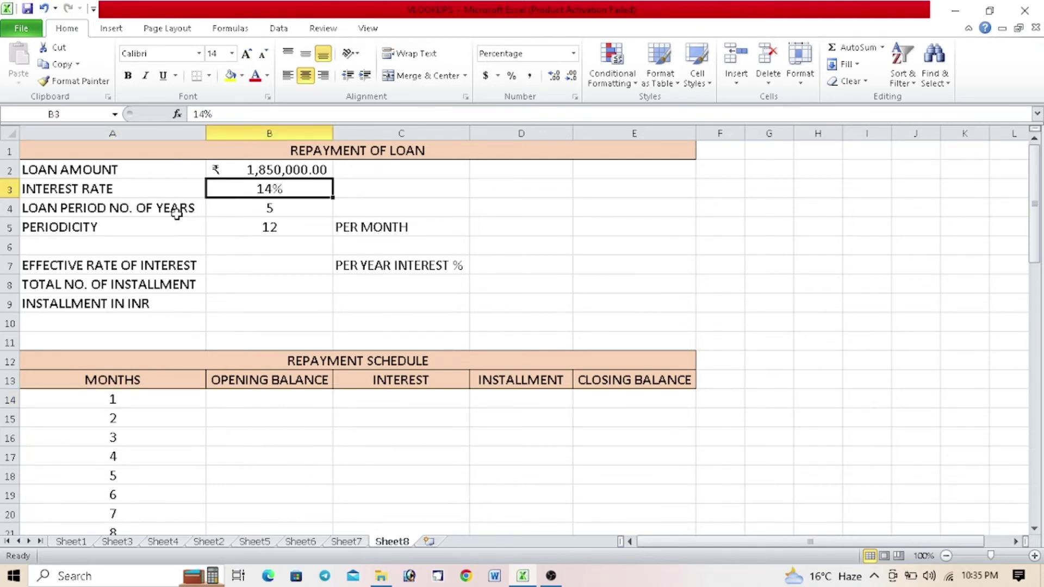
{"action": "left_click", "coordinate": [261, 211]}
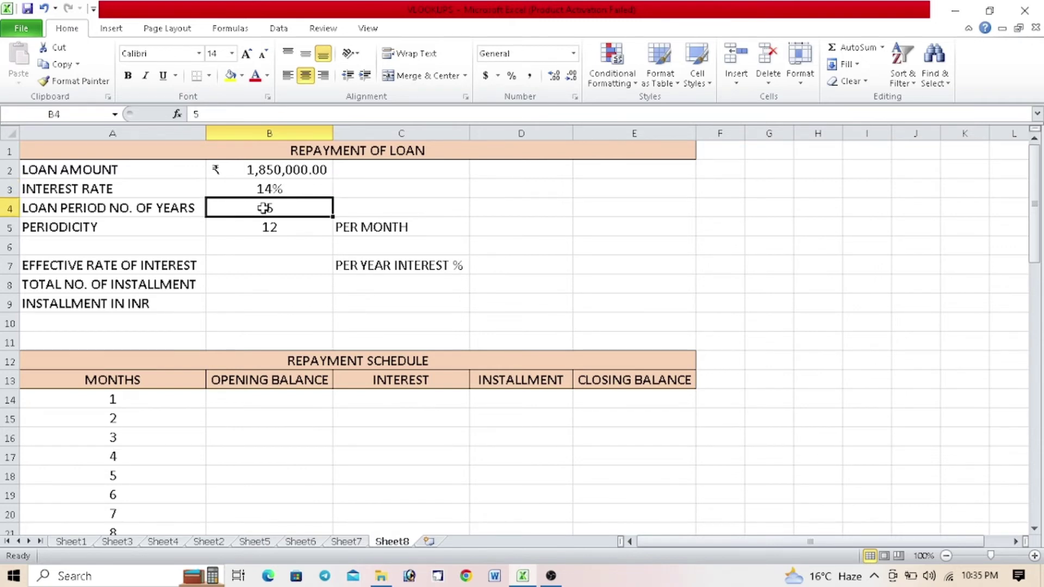
{"action": "left_click", "coordinate": [289, 265]}
{"action": "type", "text": "="}
{"action": "left_click", "coordinate": [283, 195]}
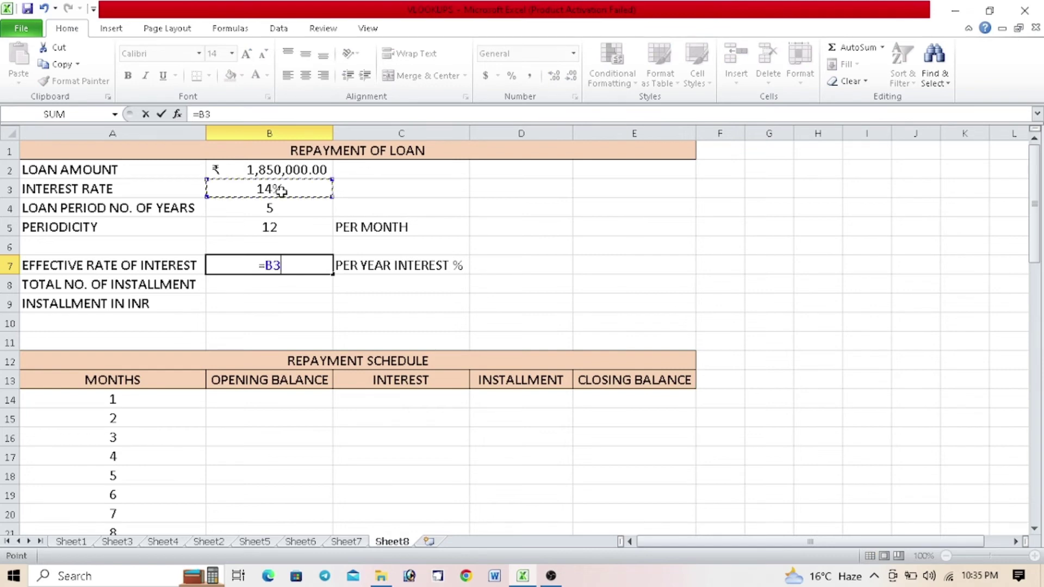
{"action": "type", "text": "/"}
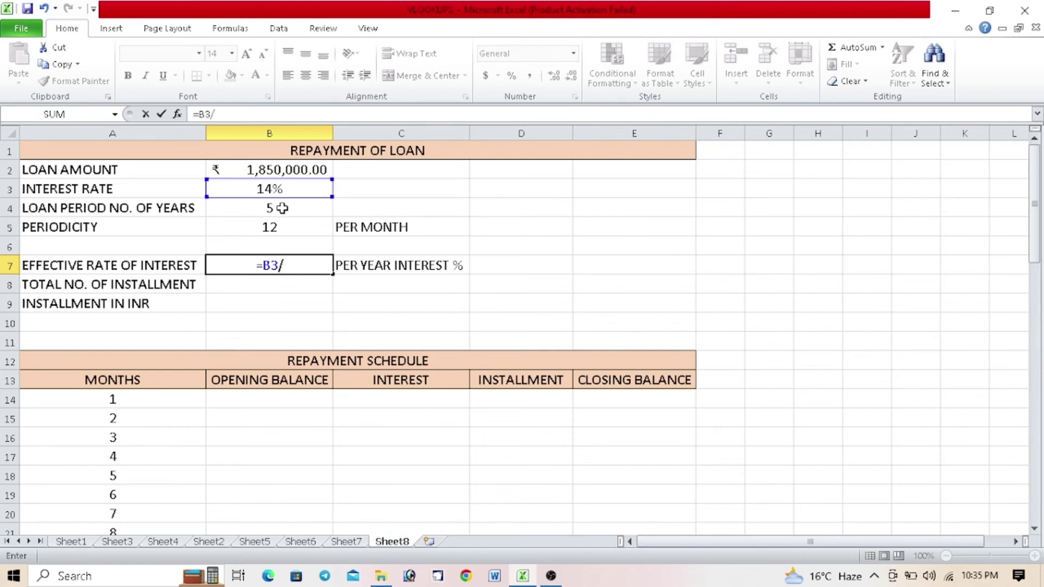
{"action": "left_click", "coordinate": [282, 206]}
{"action": "key", "text": "Return"}
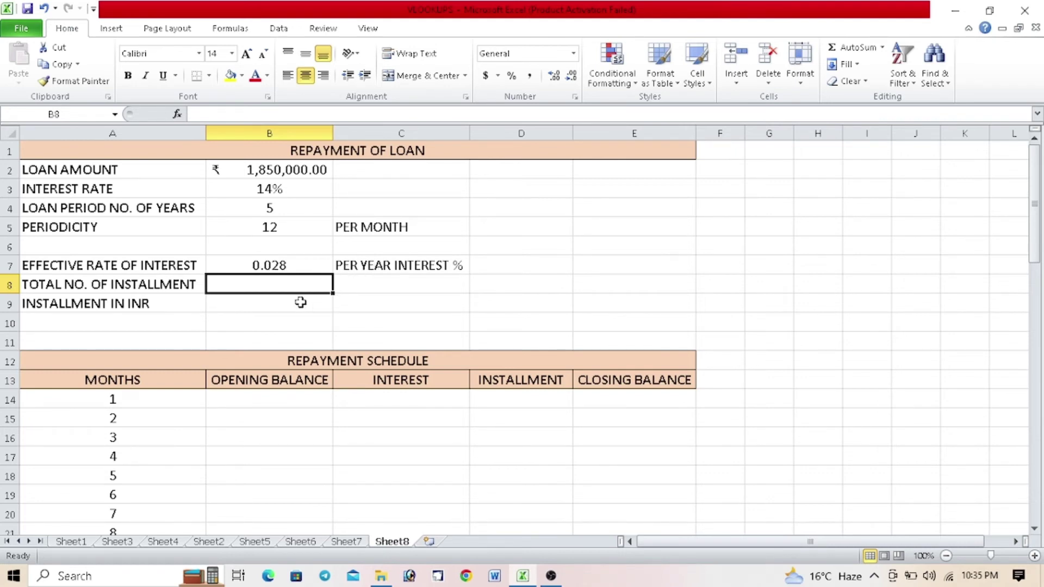
- Enter the total number of installments in B8 as =B4*B5, giving 60
{"action": "type", "text": "="}
{"action": "left_click", "coordinate": [288, 212]}
{"action": "type", "text": "*"}
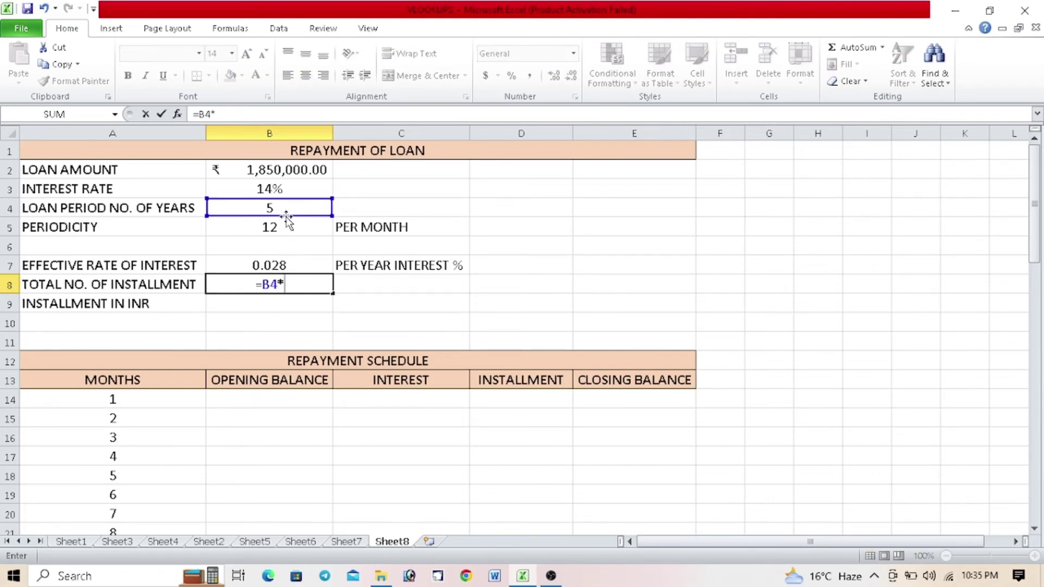
{"action": "left_click", "coordinate": [282, 226]}
{"action": "key", "text": "Return"}
{"action": "left_click", "coordinate": [278, 288]}
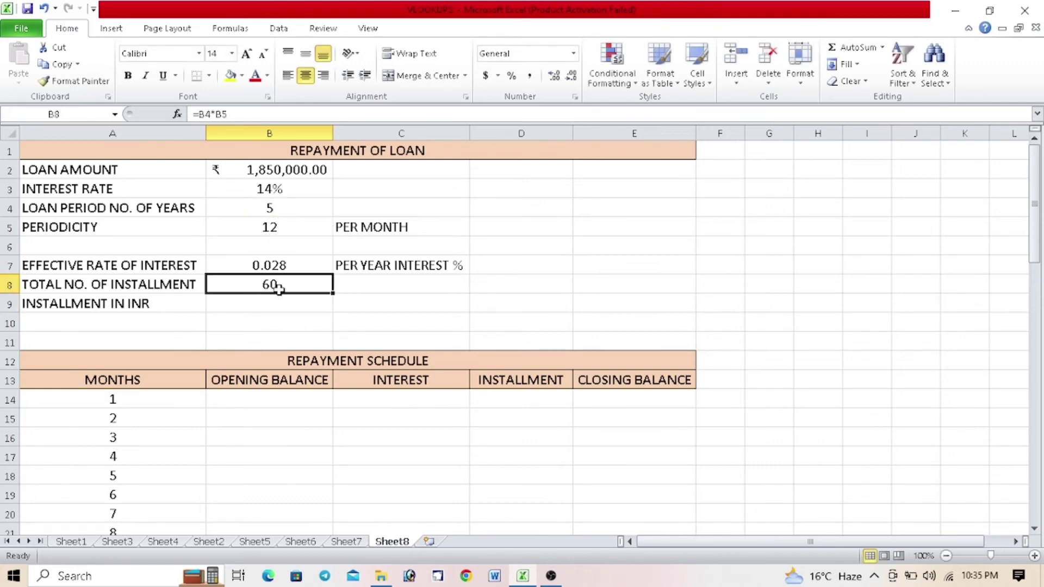
{"action": "left_click", "coordinate": [275, 300]}
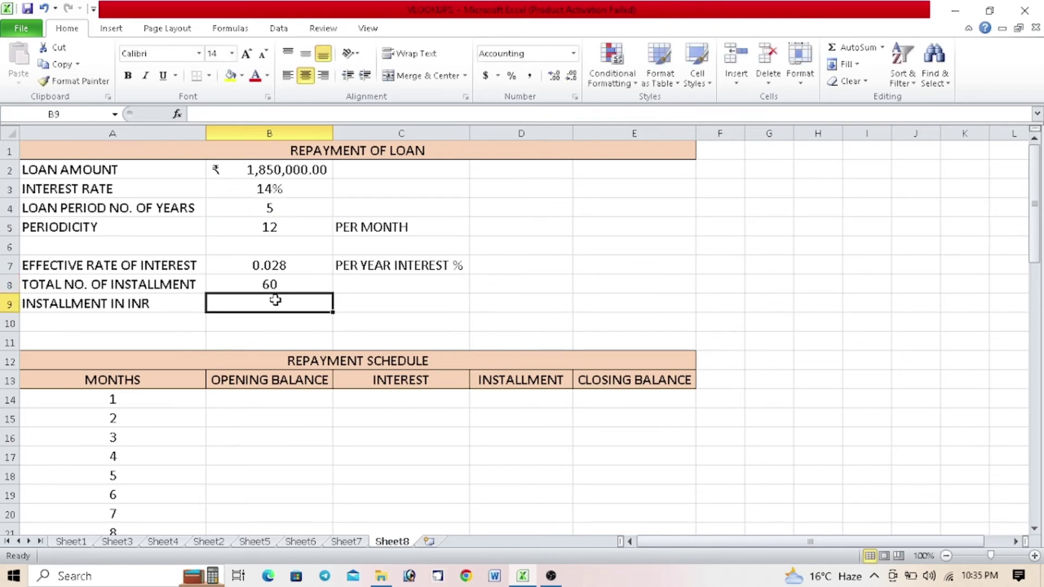
- Enter =PMT(B7,B8,-B2) in B9 so the monthly installment shows ₹64,008.10
{"action": "type", "text": "=pmt"}
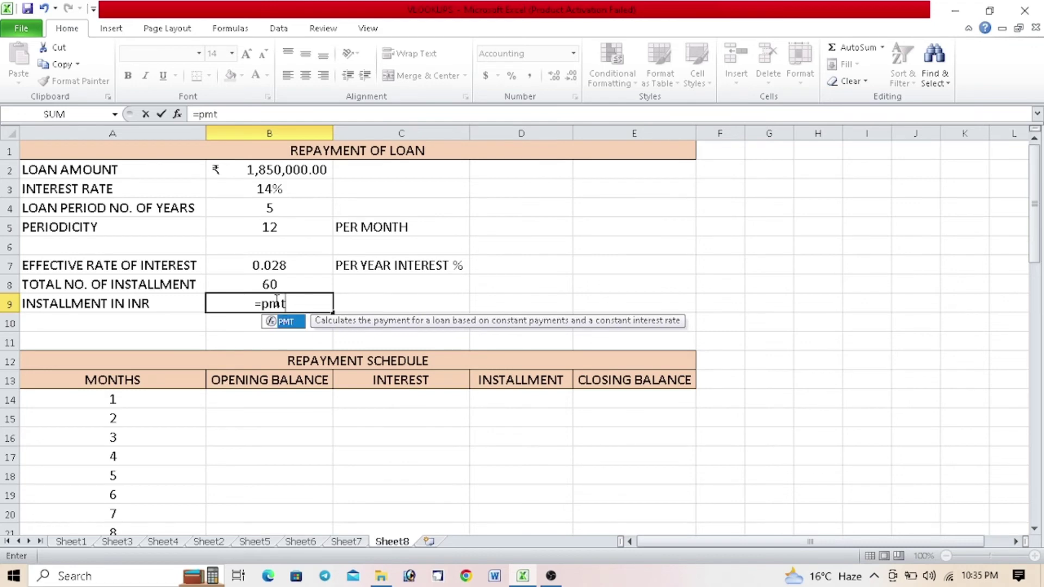
{"action": "type", "text": "("}
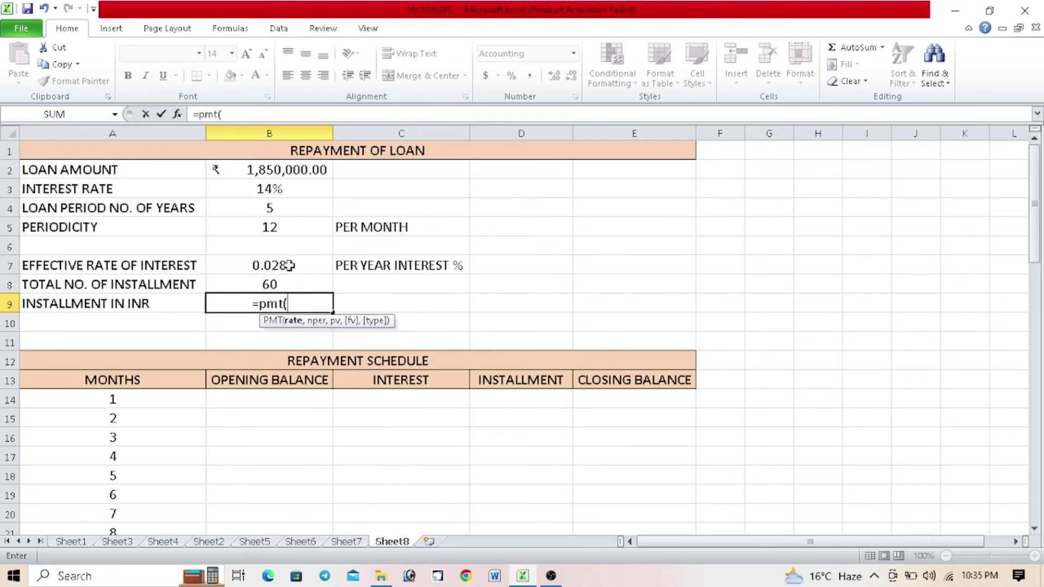
{"action": "left_click", "coordinate": [290, 265]}
{"action": "type", "text": ","}
{"action": "left_click", "coordinate": [287, 283]}
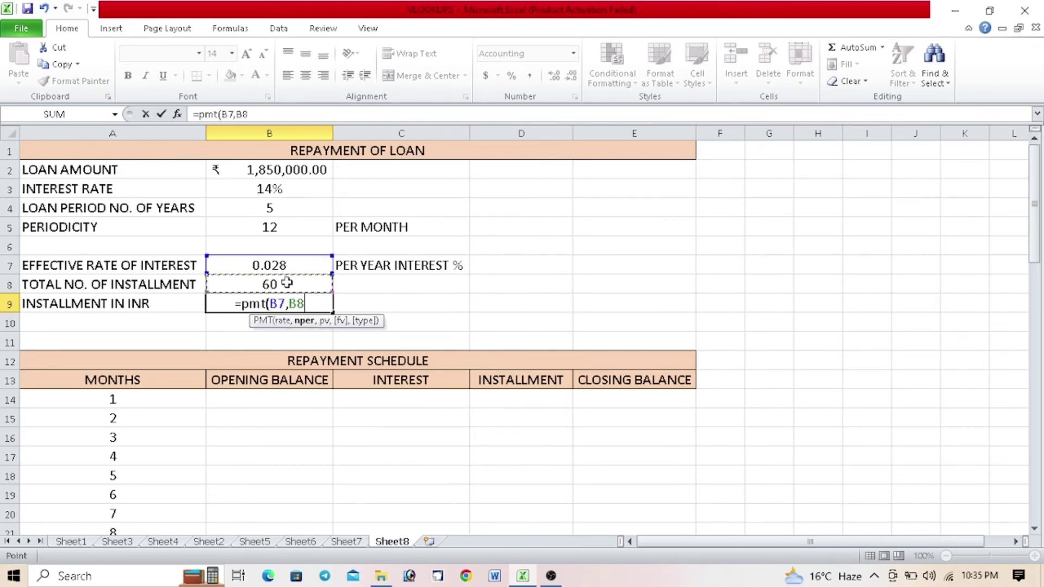
{"action": "type", "text": ","}
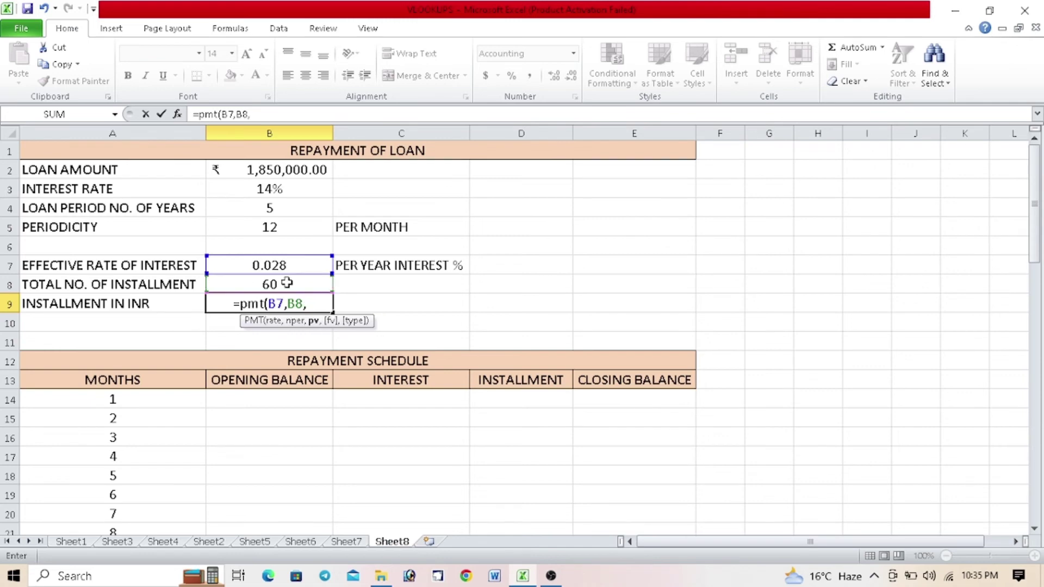
{"action": "type", "text": "-"}
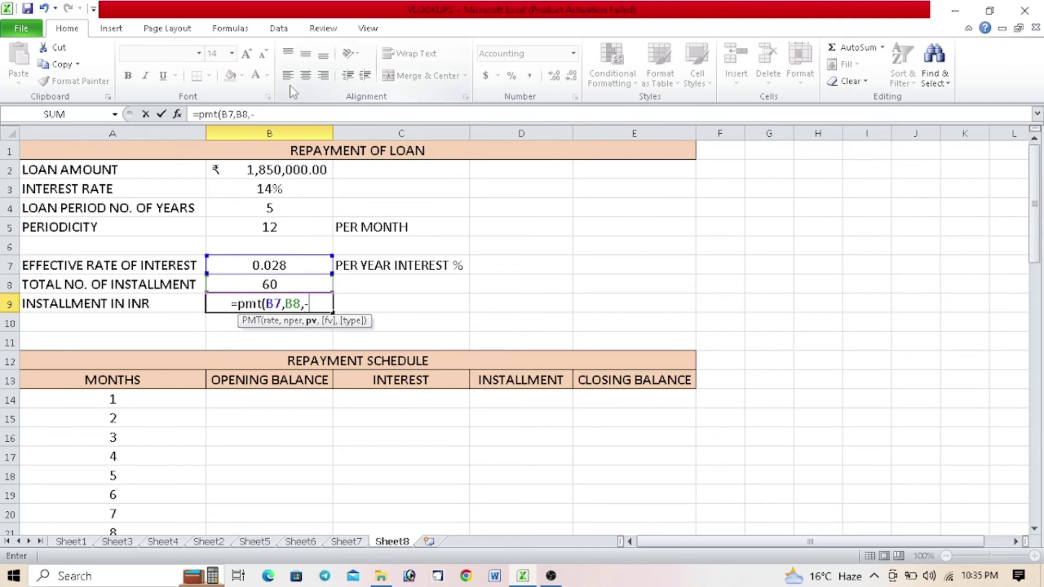
{"action": "left_click", "coordinate": [281, 170]}
{"action": "type", "text": ")"}
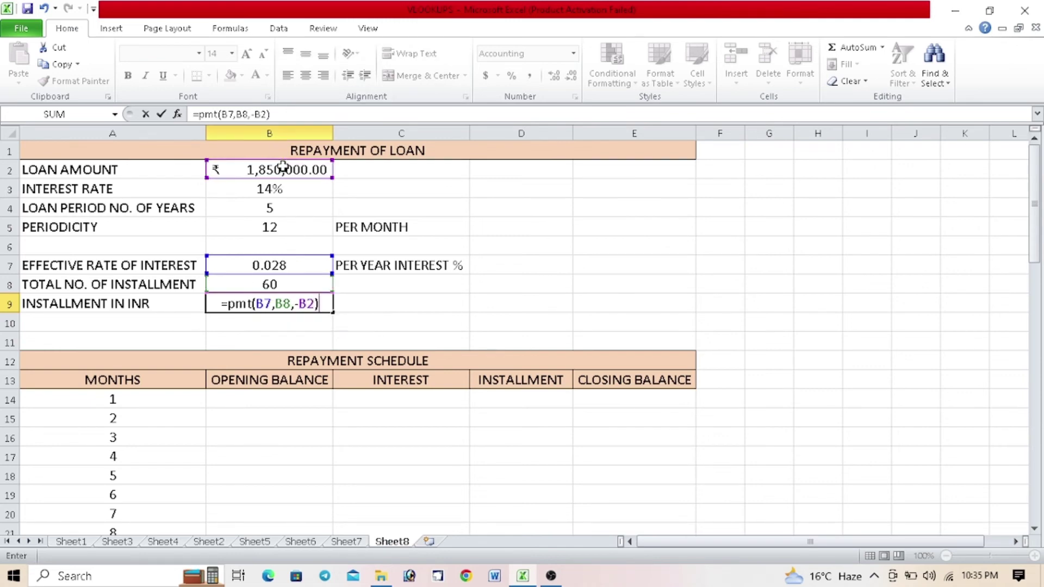
{"action": "key", "text": "Return"}
{"action": "left_click", "coordinate": [280, 303]}
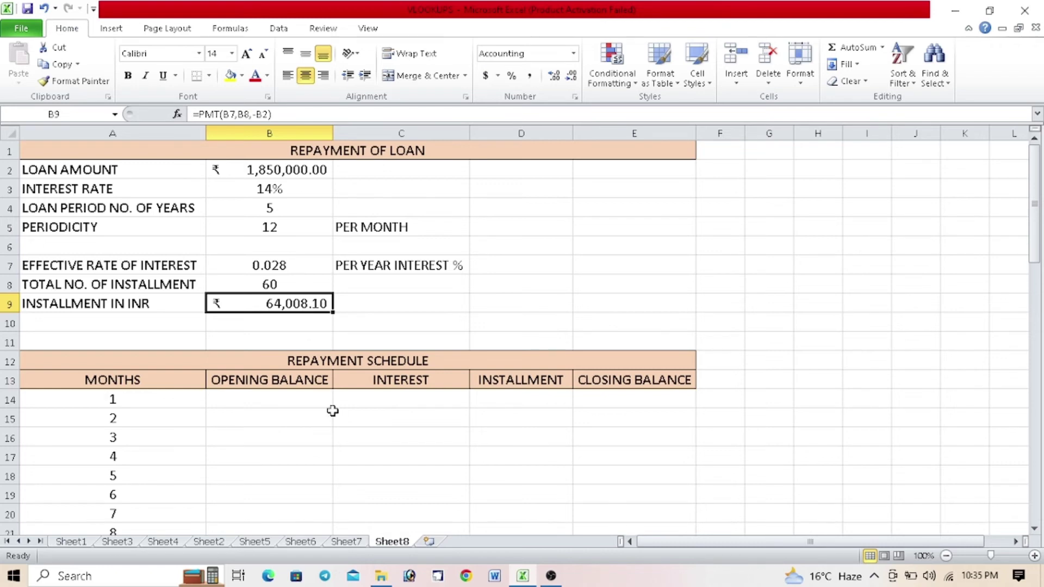
{"action": "left_click", "coordinate": [314, 400]}
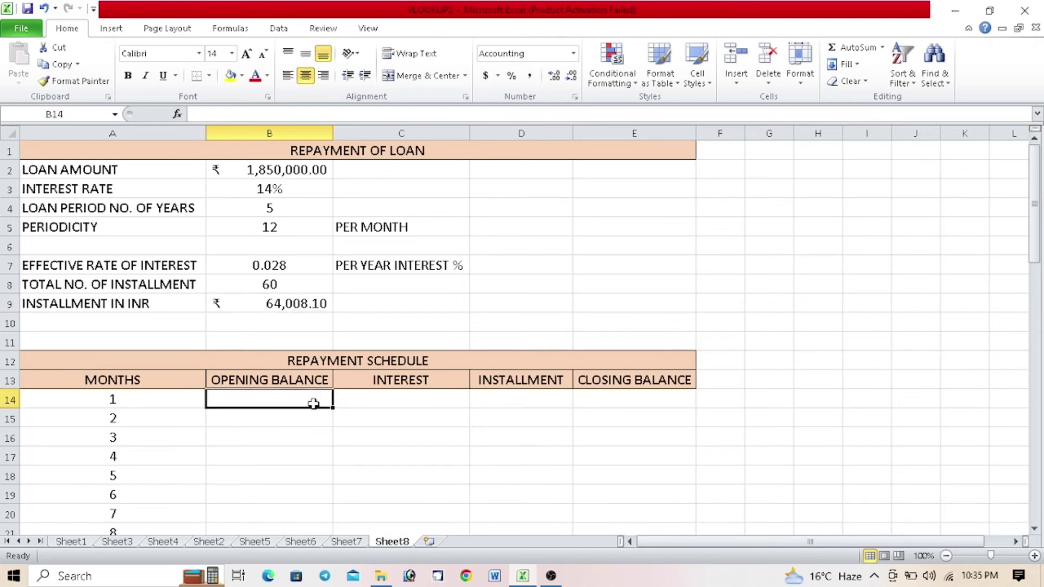
- Link month 1's opening balance to the loan amount (₹1,850,000.0) and set interest to =B14*$B$7 (₹51,800.0)
{"action": "type", "text": "="}
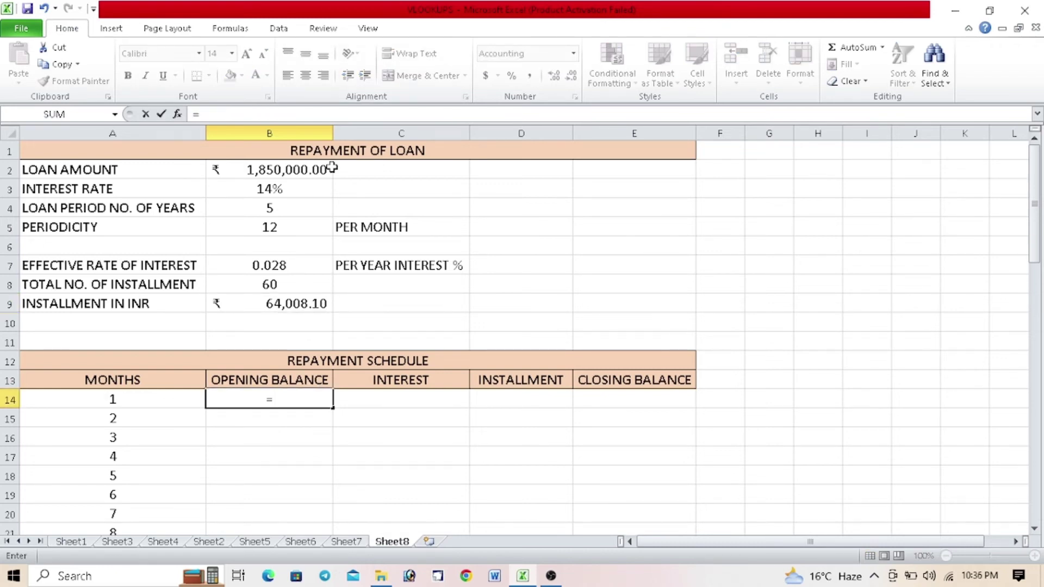
{"action": "left_click", "coordinate": [332, 168]}
{"action": "key", "text": "Return"}
{"action": "left_click", "coordinate": [395, 400]}
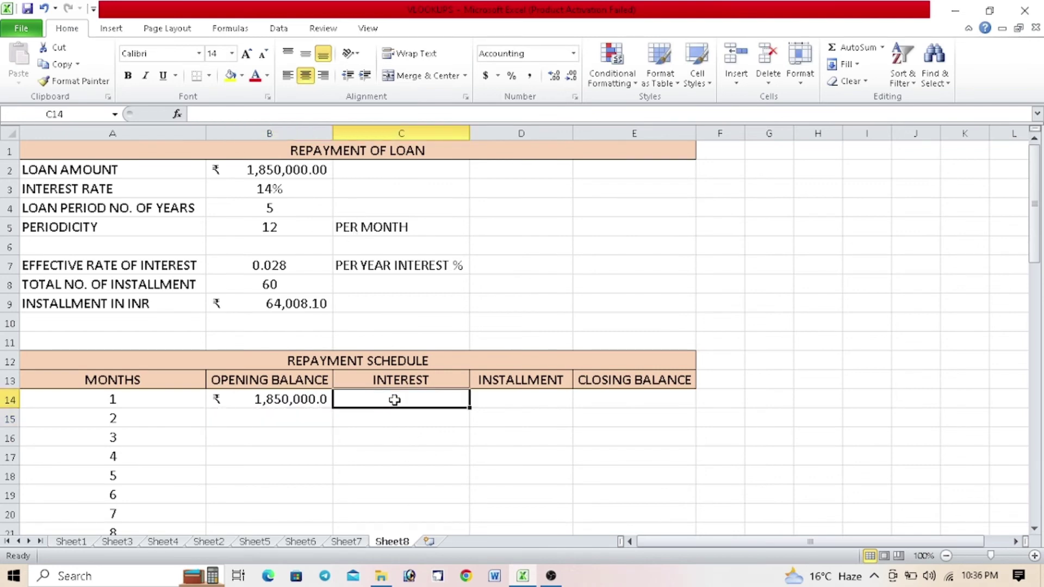
{"action": "type", "text": "="}
{"action": "left_click", "coordinate": [314, 399]}
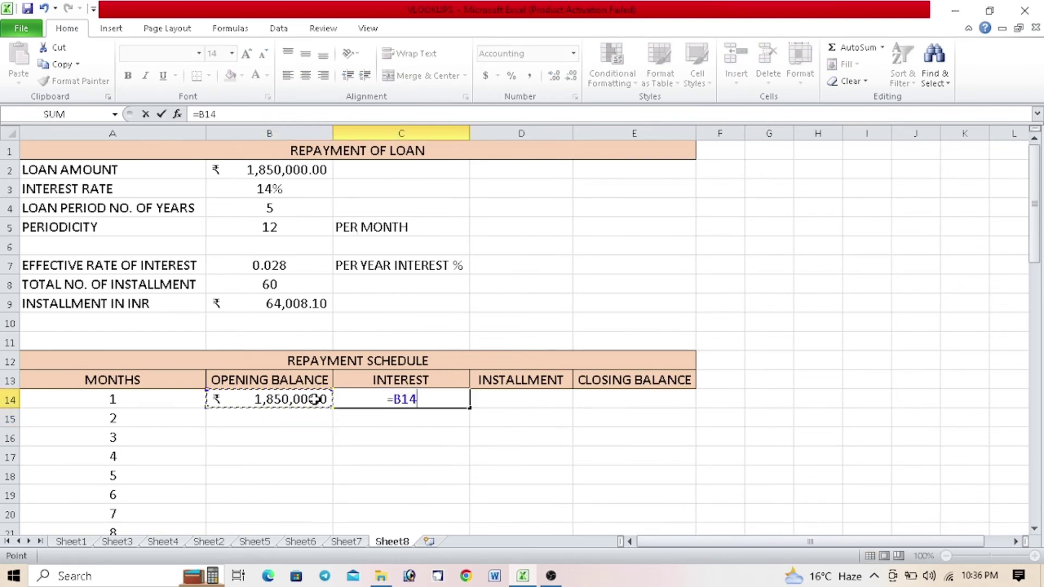
{"action": "type", "text": "*"}
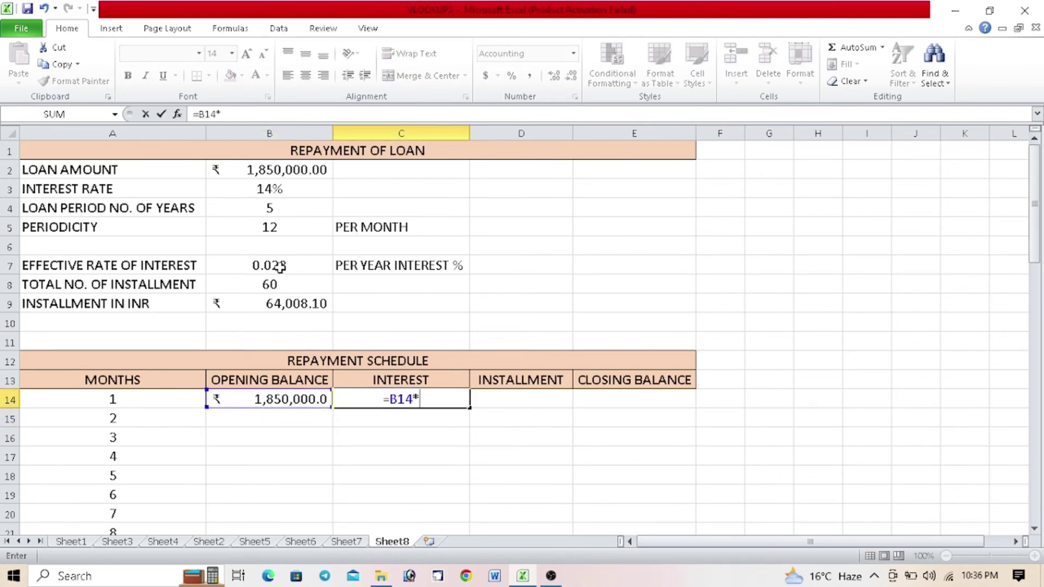
{"action": "left_click", "coordinate": [277, 266]}
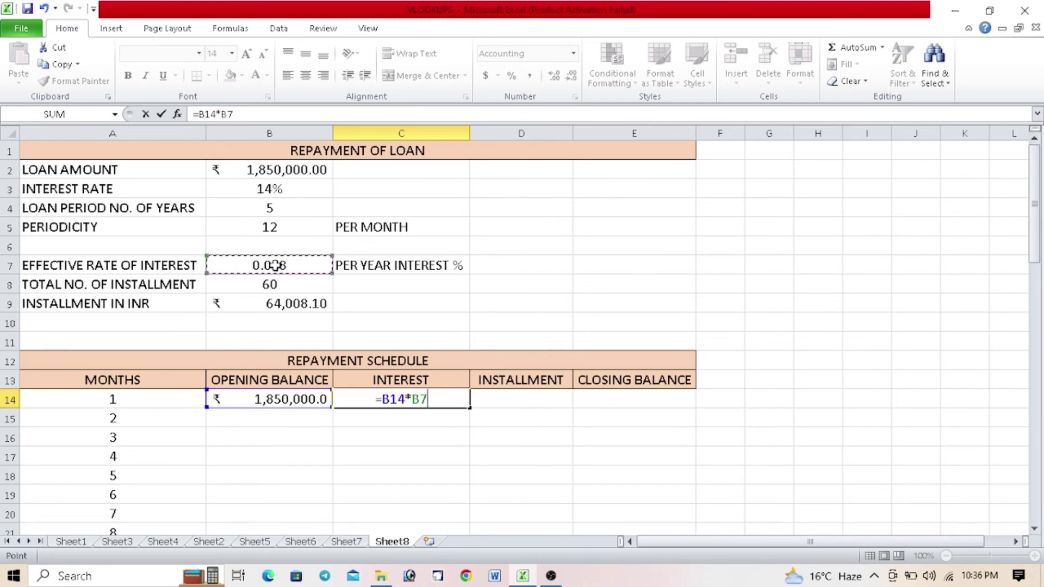
{"action": "key", "text": "F4"}
{"action": "key", "text": "Return"}
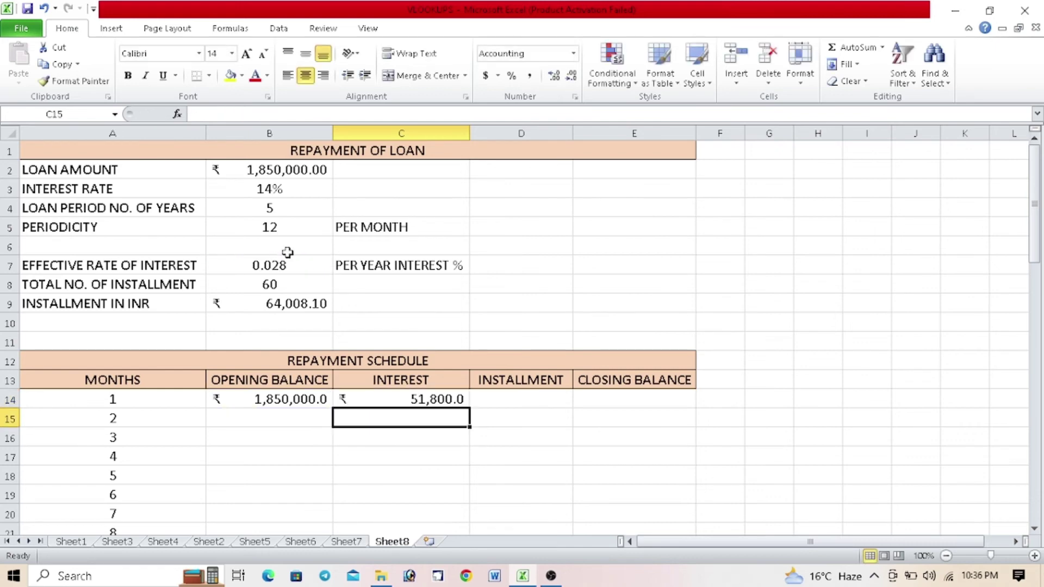
- Set month 1's installment to =$B$9 and closing balance to =B14+C14-D14, giving ₹1,837,791.9
{"action": "left_click", "coordinate": [534, 401]}
{"action": "type", "text": "="}
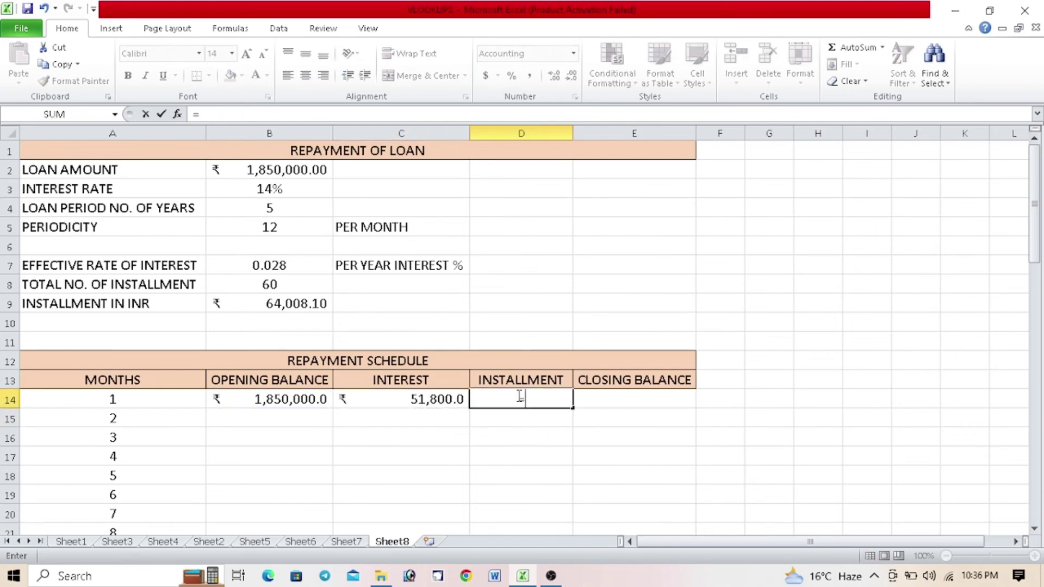
{"action": "left_click", "coordinate": [318, 303]}
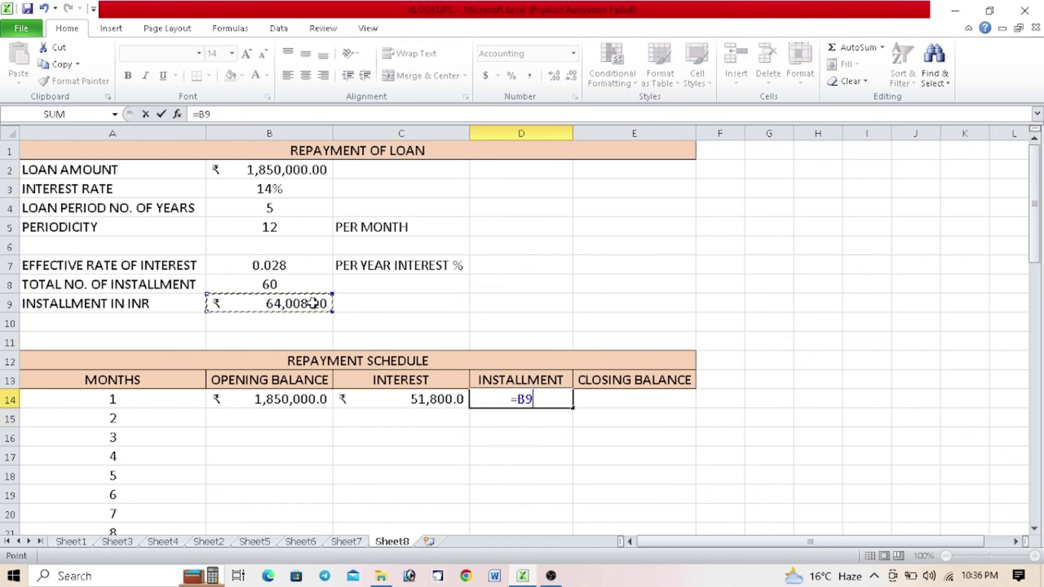
{"action": "key", "text": "F4"}
{"action": "key", "text": "Return"}
{"action": "left_click", "coordinate": [589, 402]}
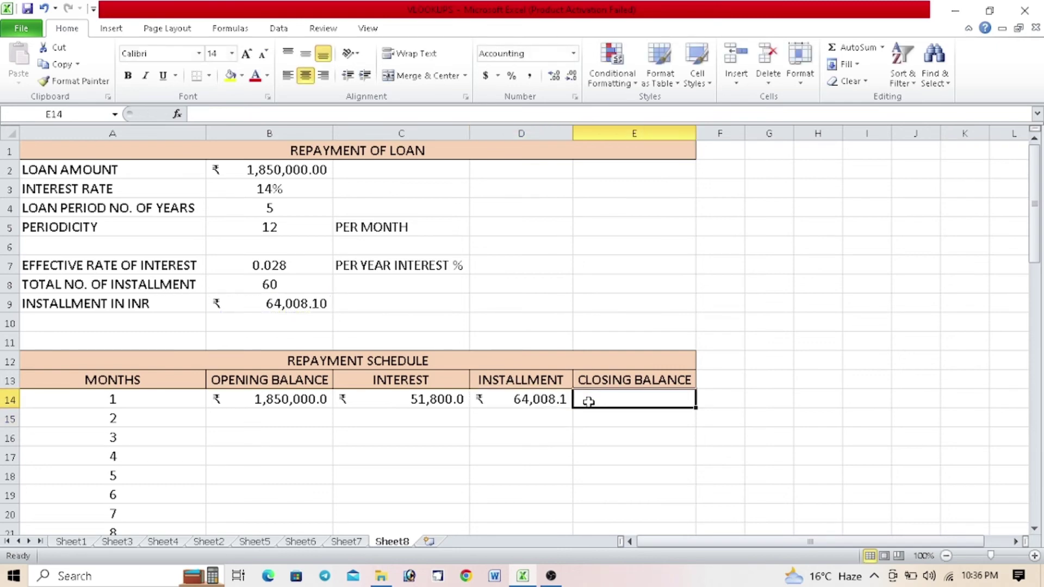
{"action": "type", "text": "="}
{"action": "left_click", "coordinate": [285, 401]}
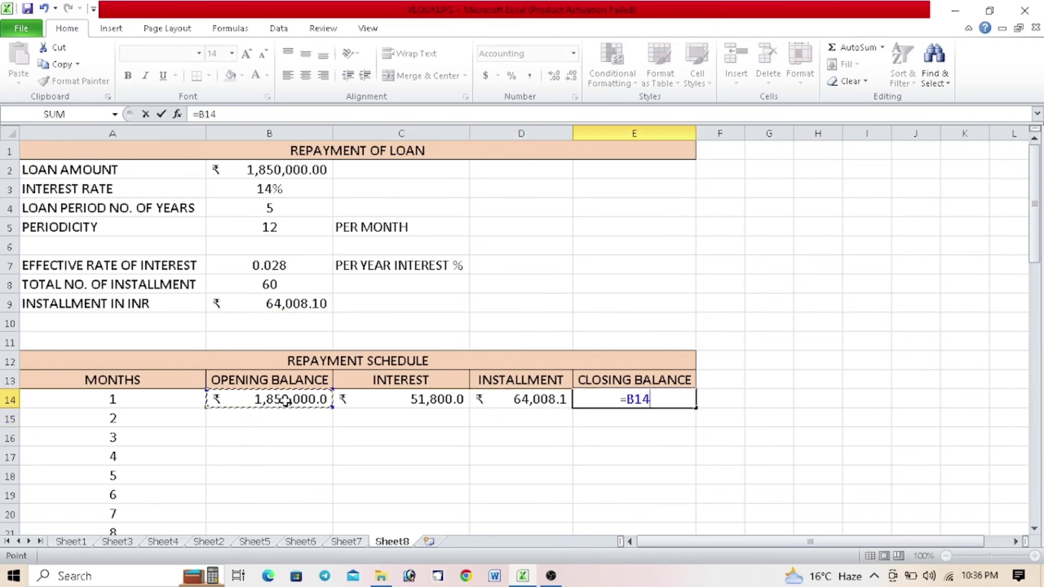
{"action": "type", "text": "+"}
{"action": "left_click", "coordinate": [347, 405]}
{"action": "type", "text": "-"}
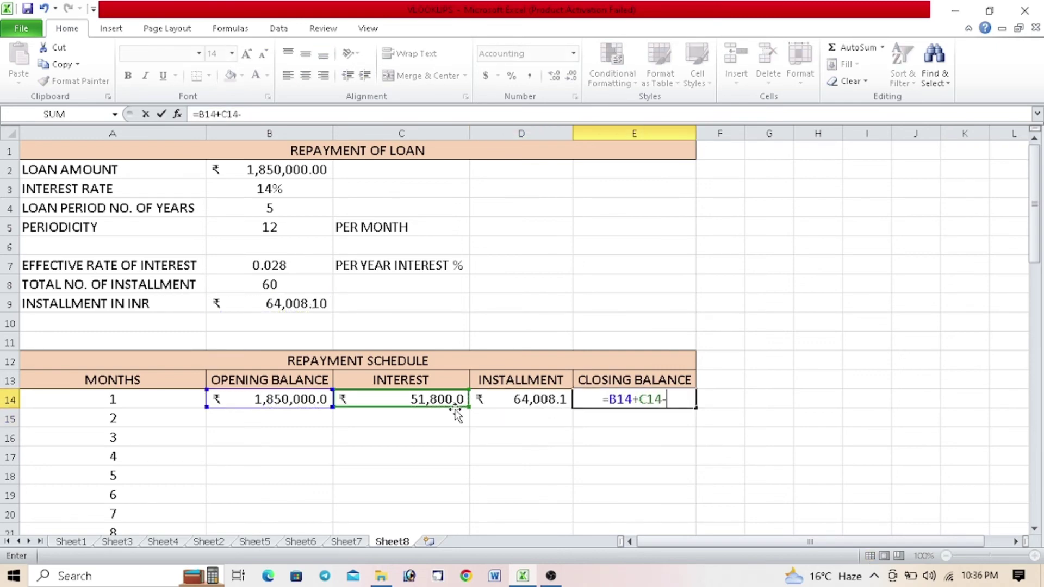
{"action": "left_click", "coordinate": [513, 401]}
{"action": "key", "text": "Return"}
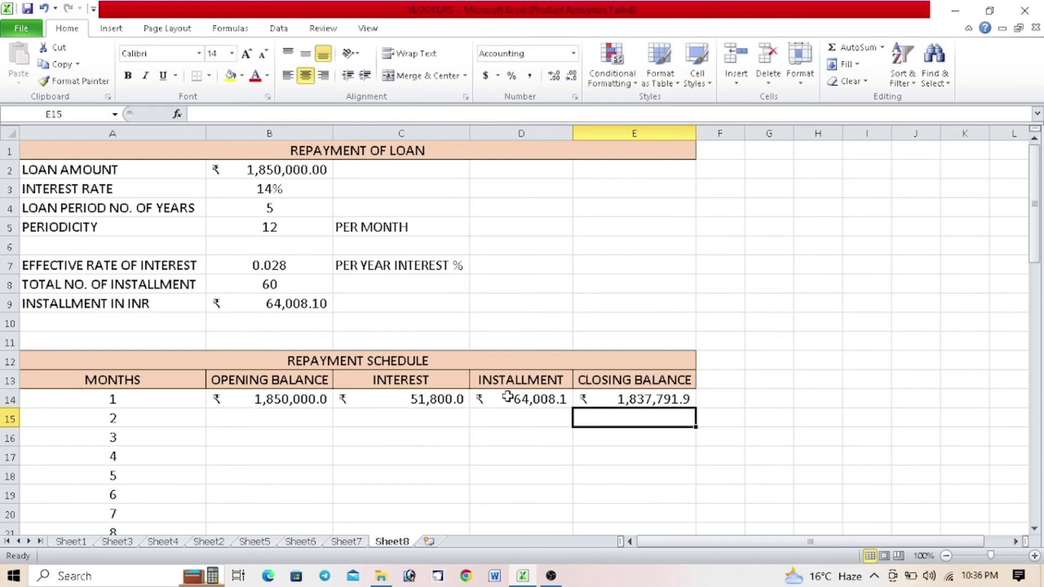
{"action": "left_click", "coordinate": [297, 422]}
- Set month 2's opening balance to =E14 and fill it down to month 60
{"action": "type", "text": "="}
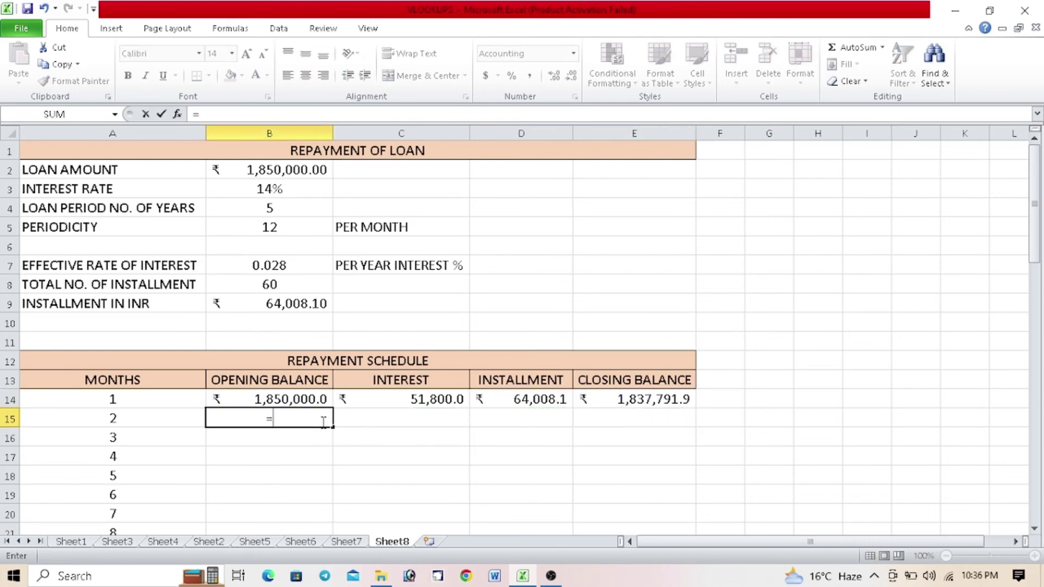
{"action": "left_click", "coordinate": [605, 402]}
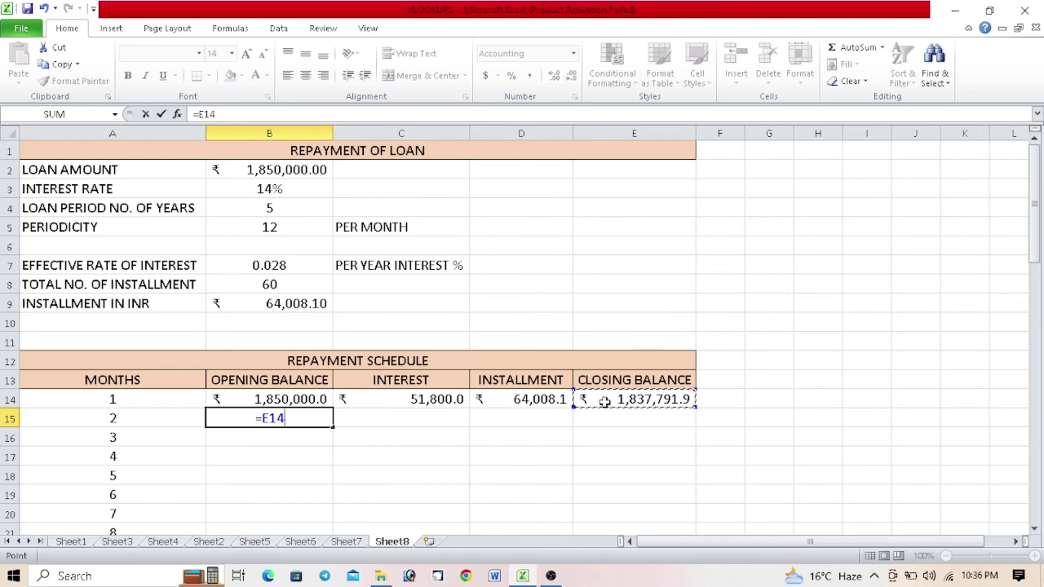
{"action": "key", "text": "Return"}
{"action": "left_click_drag", "start_coordinate": [325, 419], "coordinate": [276, 533]}
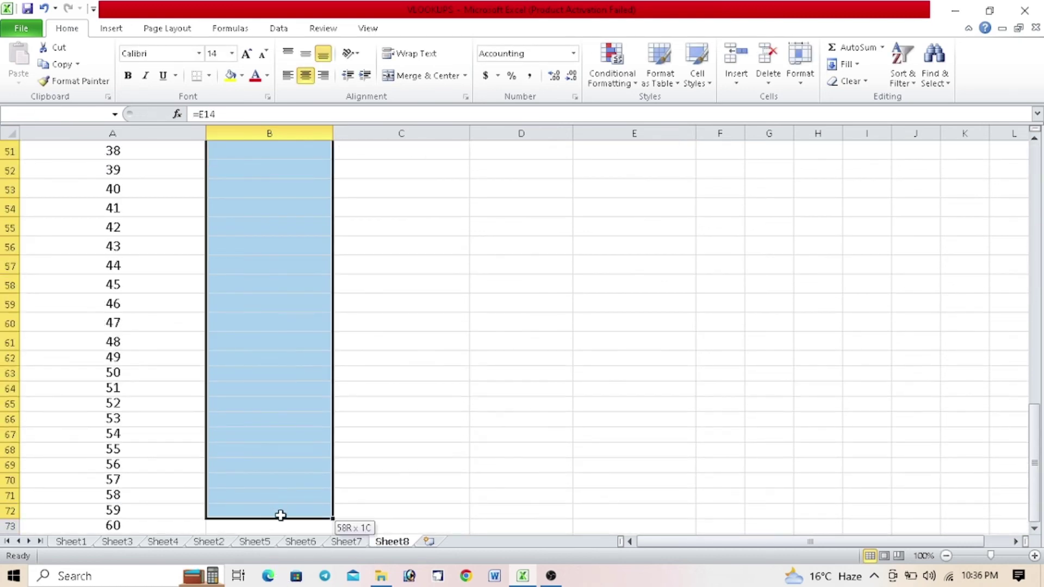
{"action": "left_click_drag", "start_coordinate": [277, 533], "coordinate": [280, 526]}
{"action": "key", "text": "ctrl+d"}
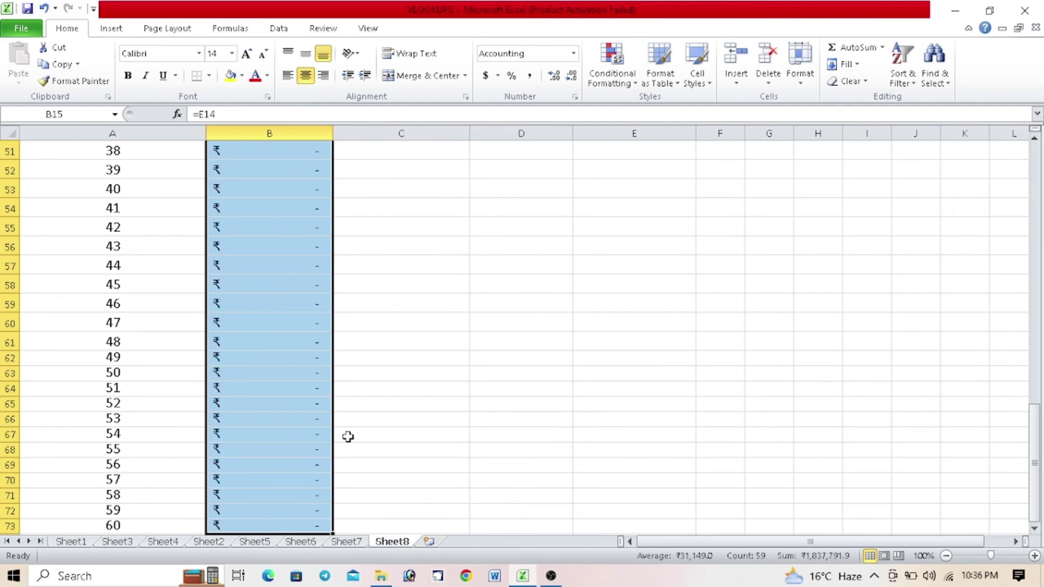
- Fill the interest, installment and closing balance formulas down to month 60, ending at 0.0
{"action": "scroll", "coordinate": [348, 436], "scroll_direction": "up", "scroll_amount": 8}
{"action": "scroll", "coordinate": [348, 436], "scroll_direction": "up", "scroll_amount": 9}
{"action": "mouse_move", "coordinate": [432, 401]}
{"action": "left_mouse_down"}
{"action": "mouse_move", "coordinate": [617, 522]}
{"action": "mouse_move", "coordinate": [614, 583]}
{"action": "mouse_move", "coordinate": [604, 488]}
{"action": "left_mouse_up"}
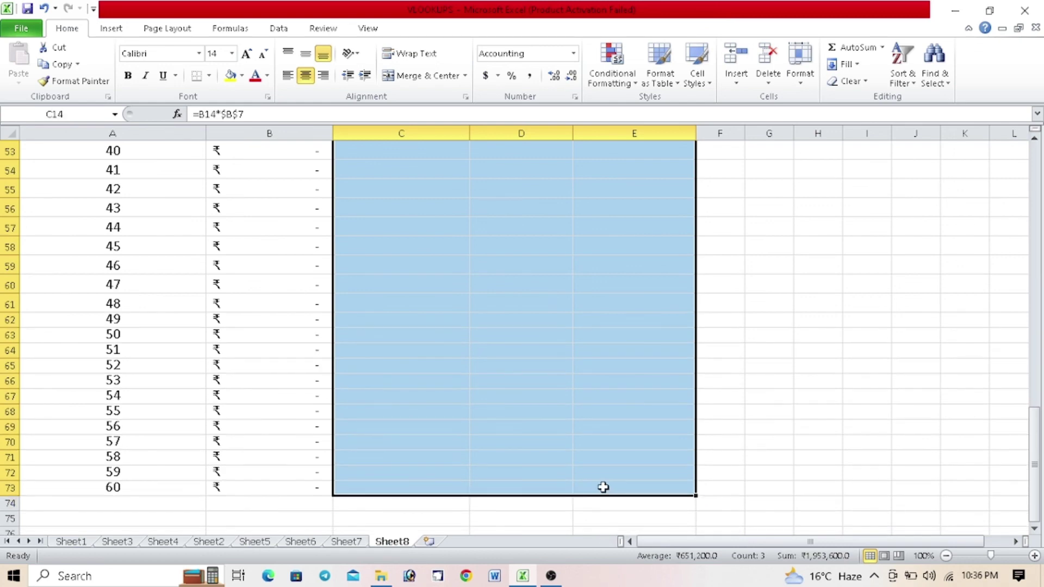
{"action": "key", "text": "ctrl+d"}
{"action": "left_click_drag", "start_coordinate": [779, 462], "coordinate": [772, 473]}
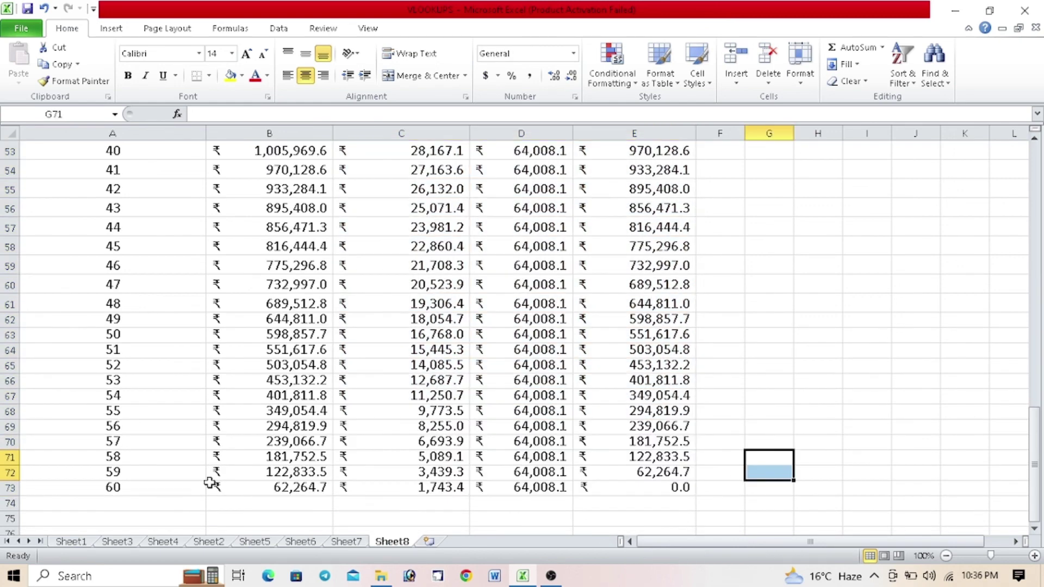
{"action": "left_click", "coordinate": [134, 488]}
{"action": "left_click", "coordinate": [669, 493]}
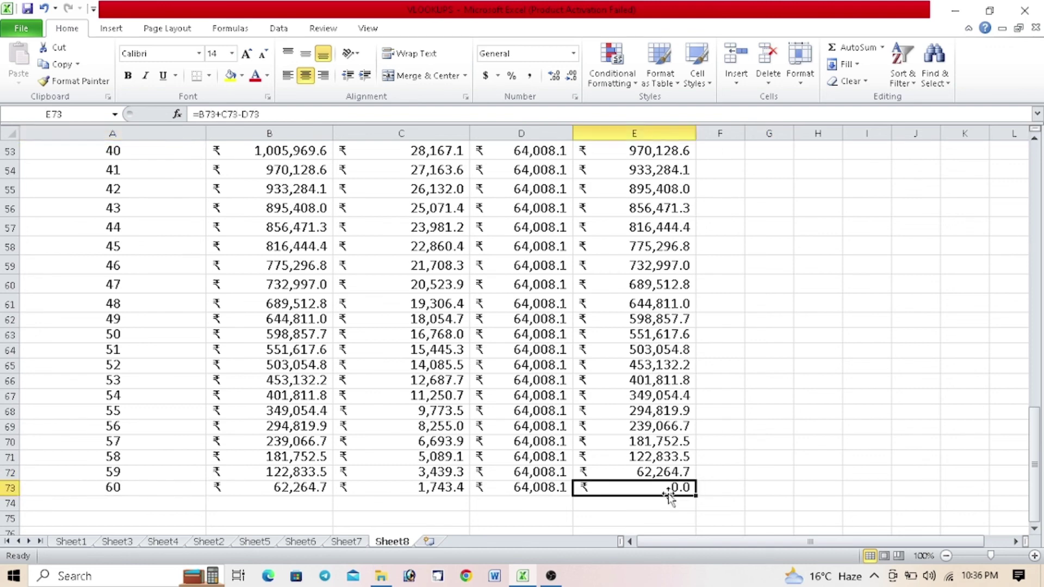
{"action": "scroll", "coordinate": [664, 507], "scroll_direction": "up", "scroll_amount": 10}
{"action": "scroll", "coordinate": [597, 282], "scroll_direction": "up", "scroll_amount": 4}
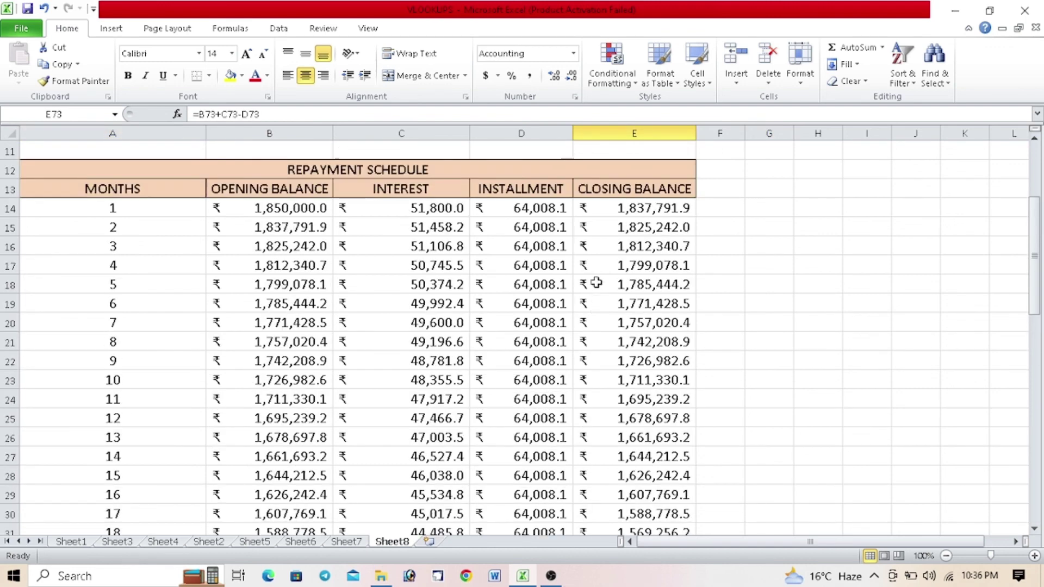
{"action": "scroll", "coordinate": [605, 299], "scroll_direction": "up", "scroll_amount": 4}
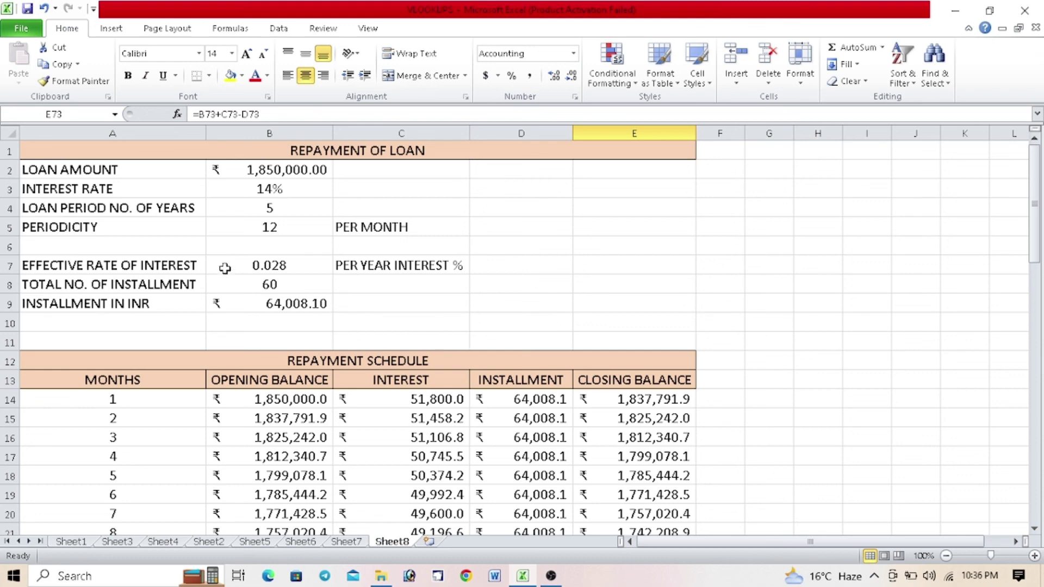
{"action": "left_click", "coordinate": [251, 269]}
{"action": "left_click", "coordinate": [249, 284]}
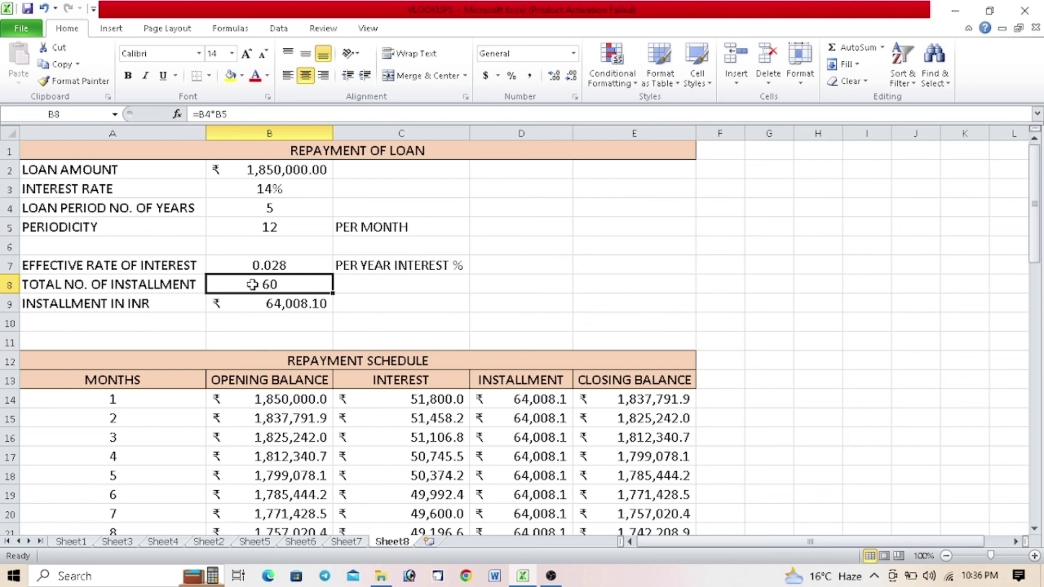
{"action": "left_click", "coordinate": [251, 304]}
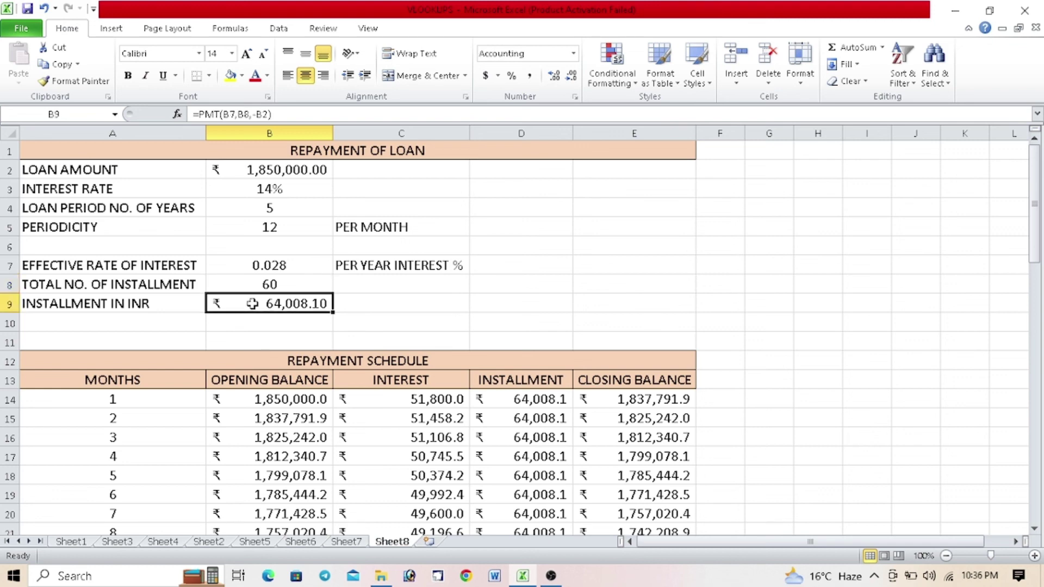
{"action": "left_click", "coordinate": [294, 406]}
{"action": "left_click", "coordinate": [401, 392]}
{"action": "left_click", "coordinate": [528, 400]}
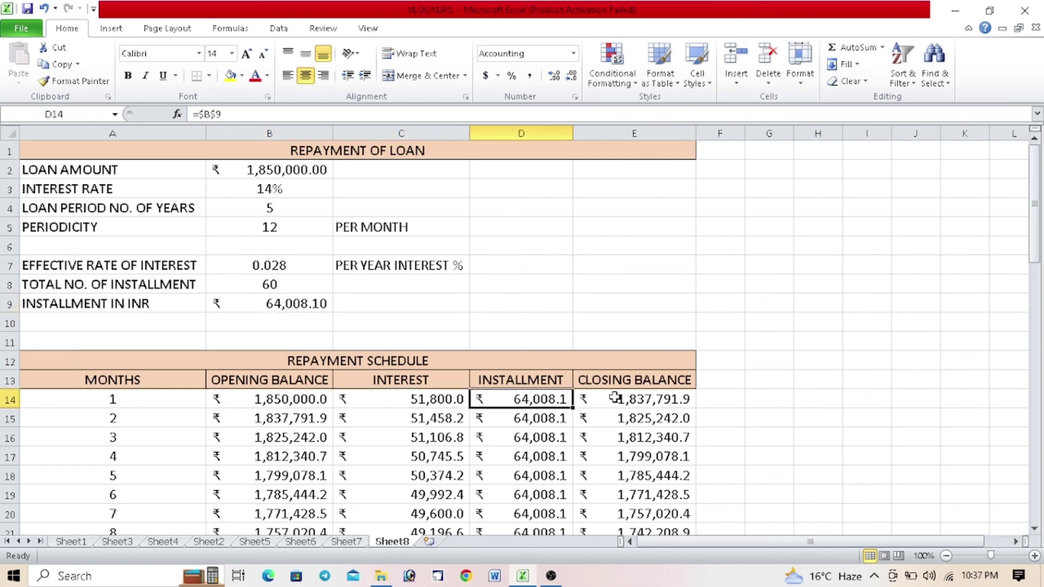
{"action": "left_click", "coordinate": [609, 398]}
{"action": "scroll", "coordinate": [522, 296], "scroll_direction": "down", "scroll_amount": 5}
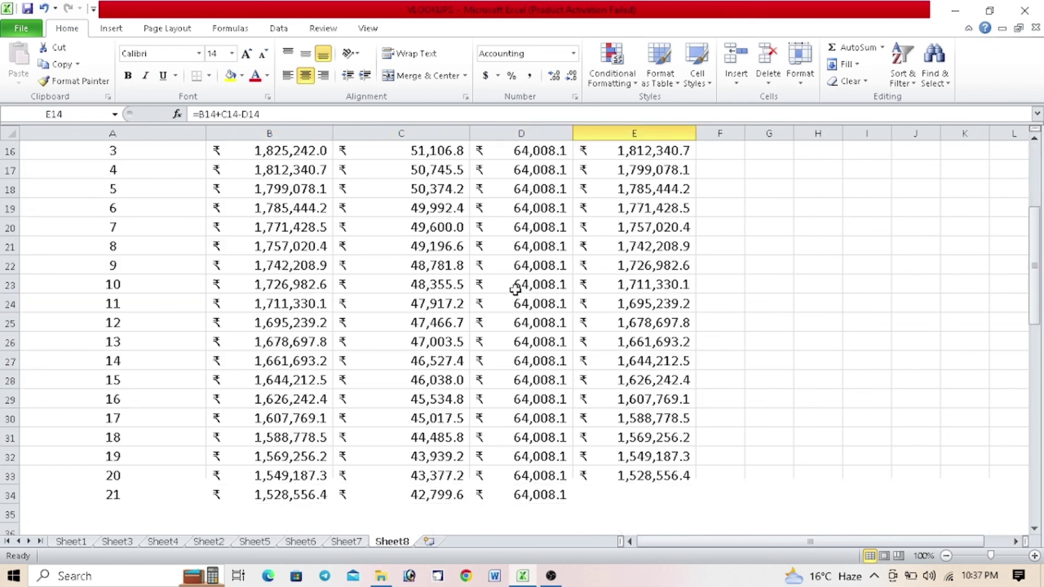
{"action": "scroll", "coordinate": [519, 291], "scroll_direction": "down", "scroll_amount": 6}
{"action": "scroll", "coordinate": [518, 288], "scroll_direction": "up", "scroll_amount": 10}
{"action": "scroll", "coordinate": [531, 316], "scroll_direction": "up", "scroll_amount": 1}
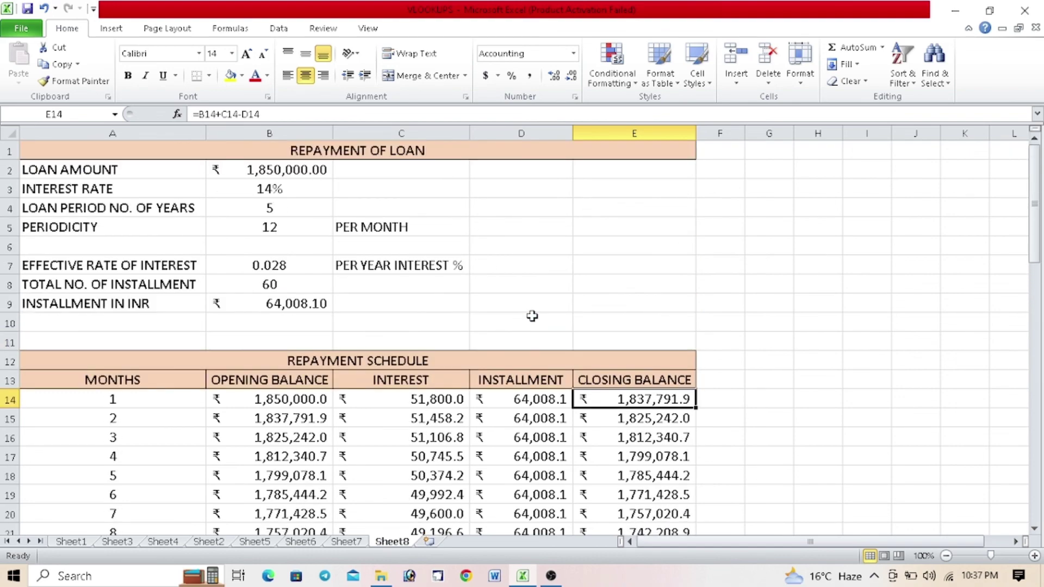